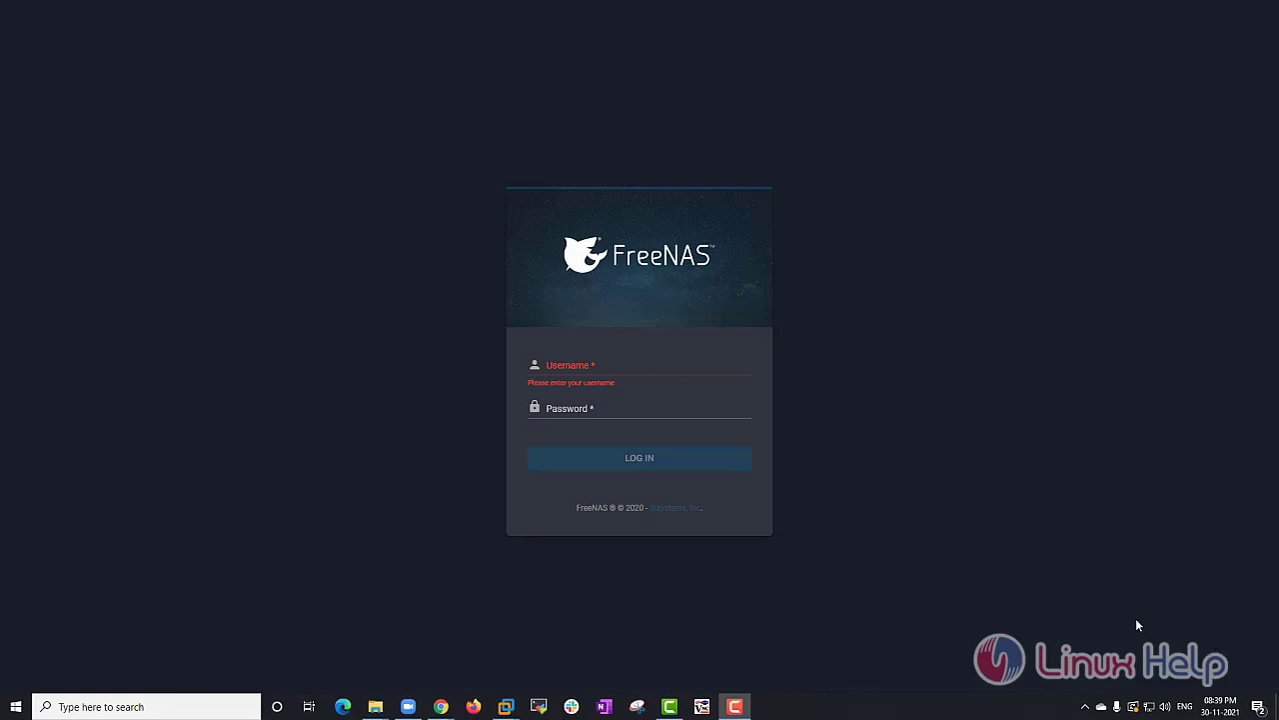
Log in to the FreeNAS web interface as root with the account password and view the Dashboard
{"action": "left_click", "coordinate": [646, 367]}
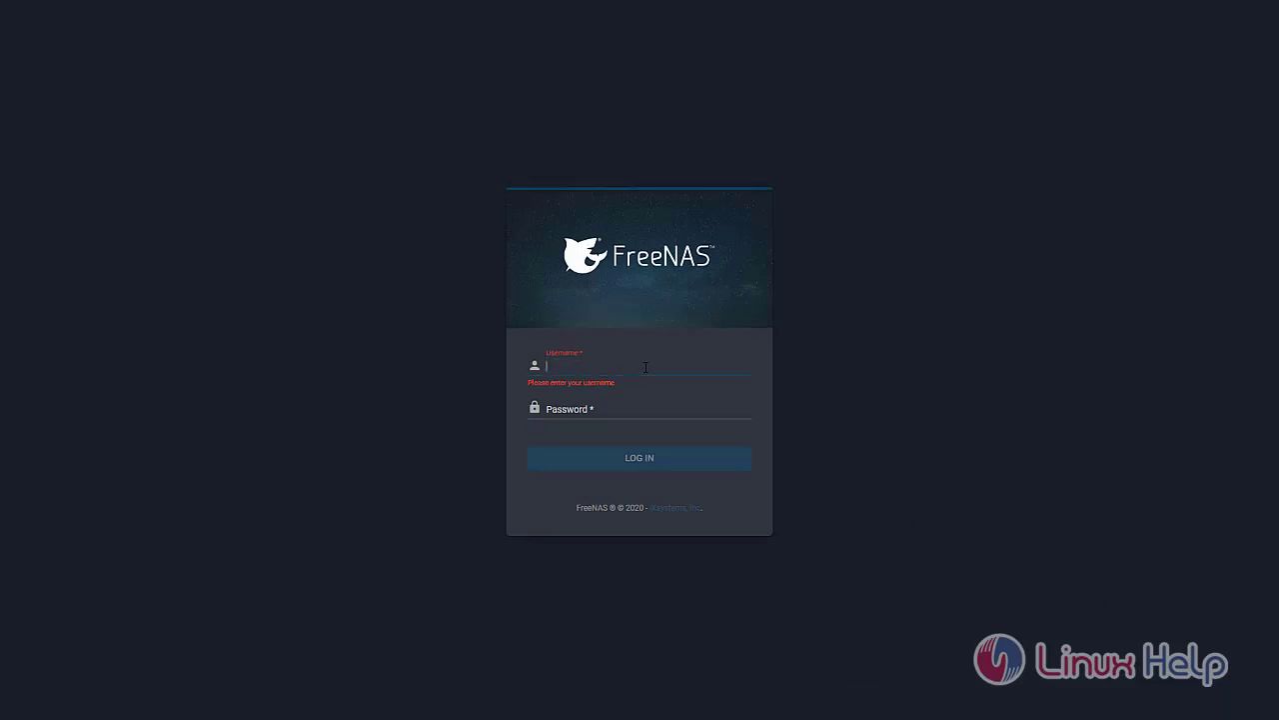
{"action": "type", "text": "root"}
{"action": "key", "text": "Tab"}
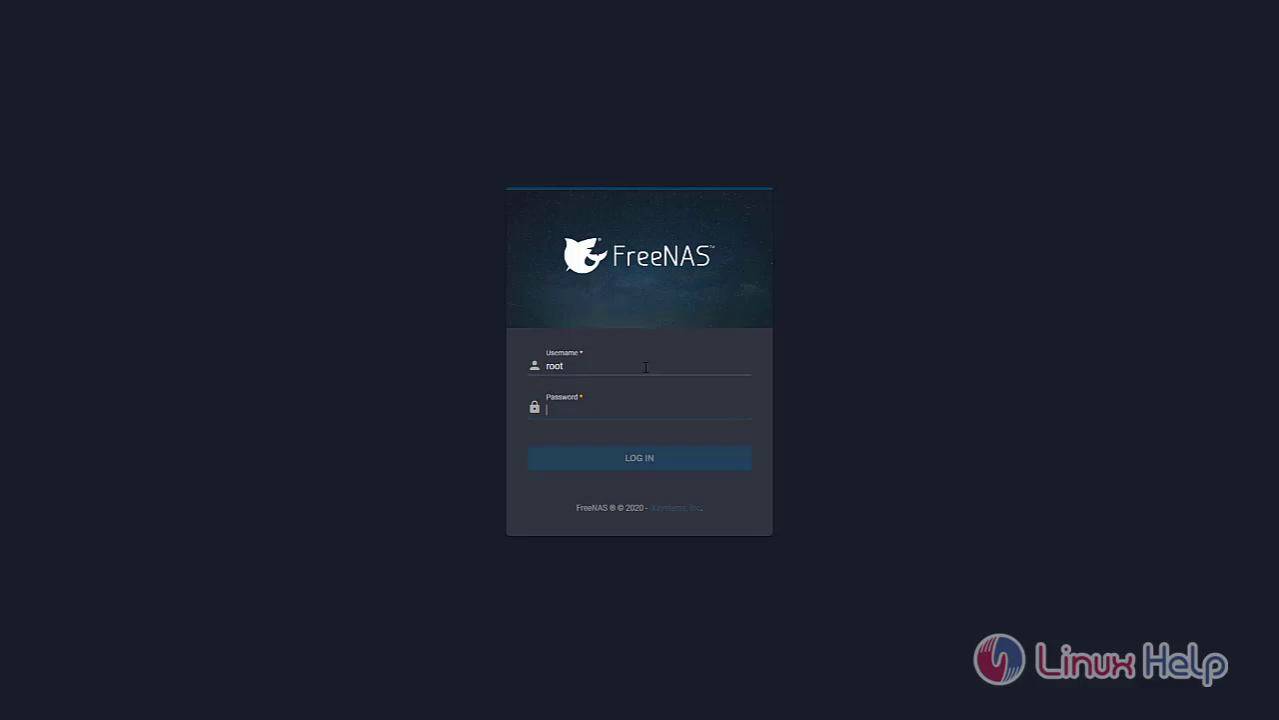
{"action": "type", "text": "••••••"}
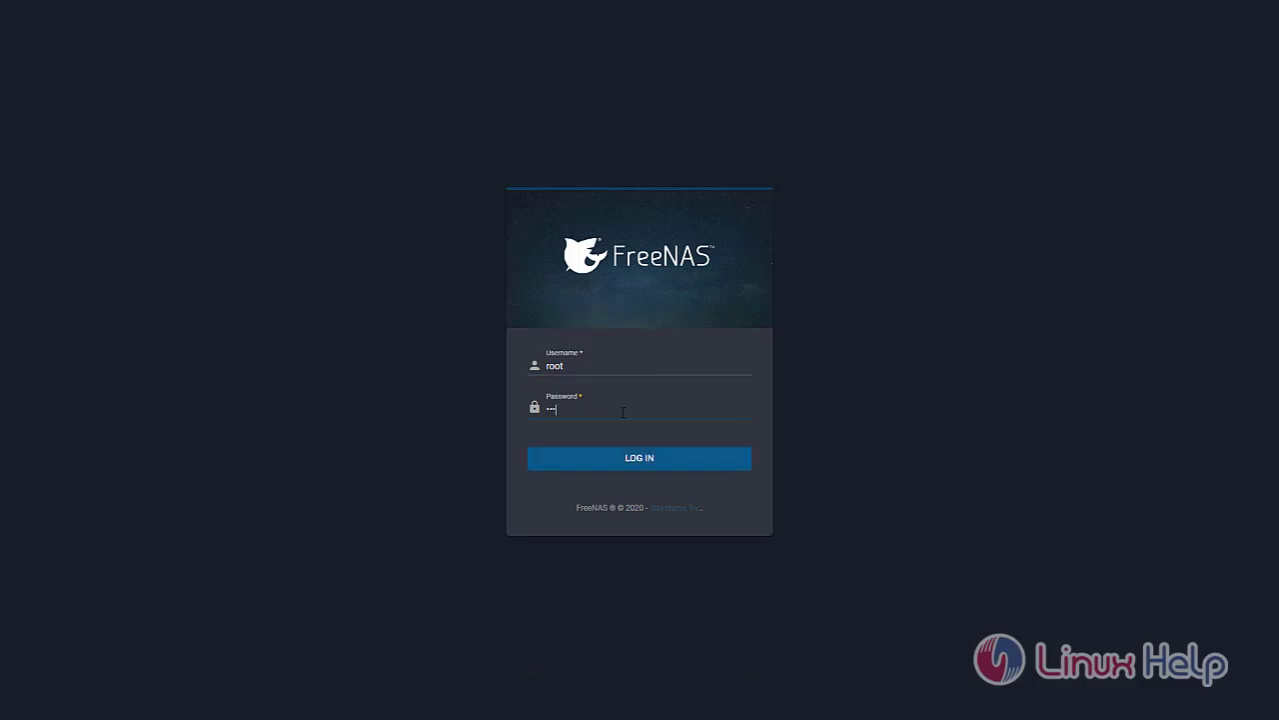
{"action": "type", "text": "••"}
{"action": "left_click", "coordinate": [627, 459]}
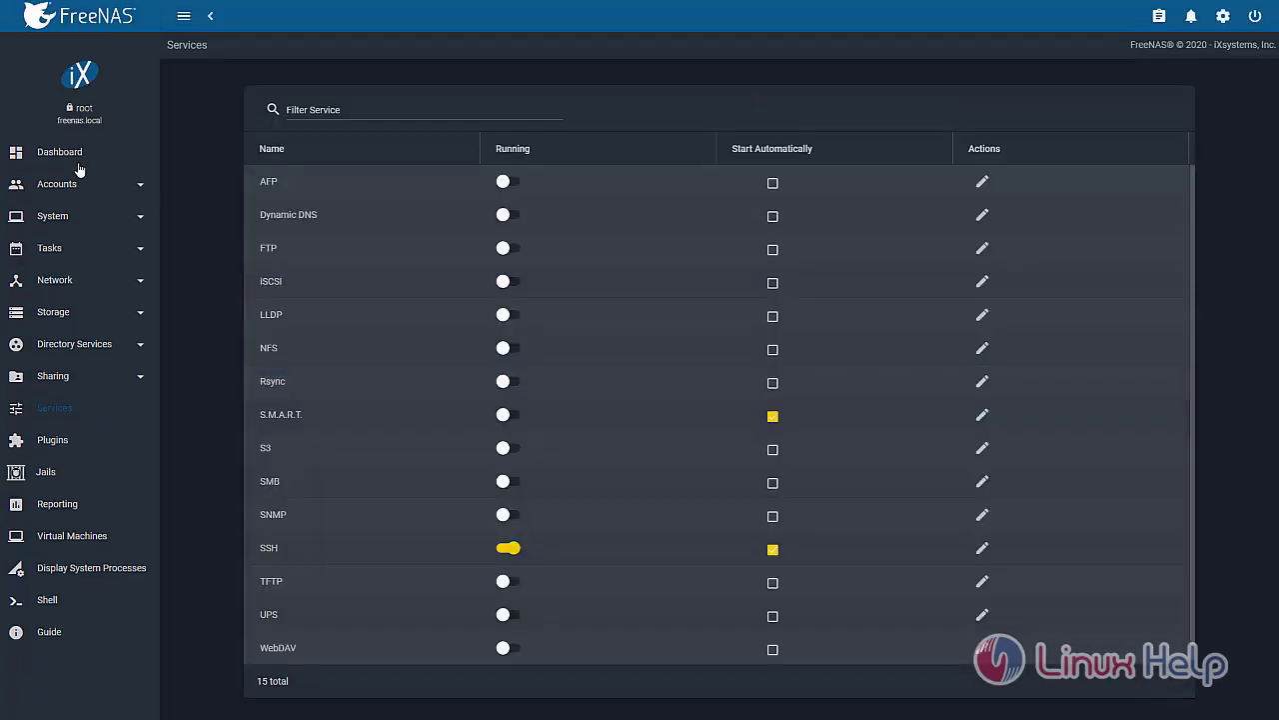
{"action": "left_click", "coordinate": [77, 157]}
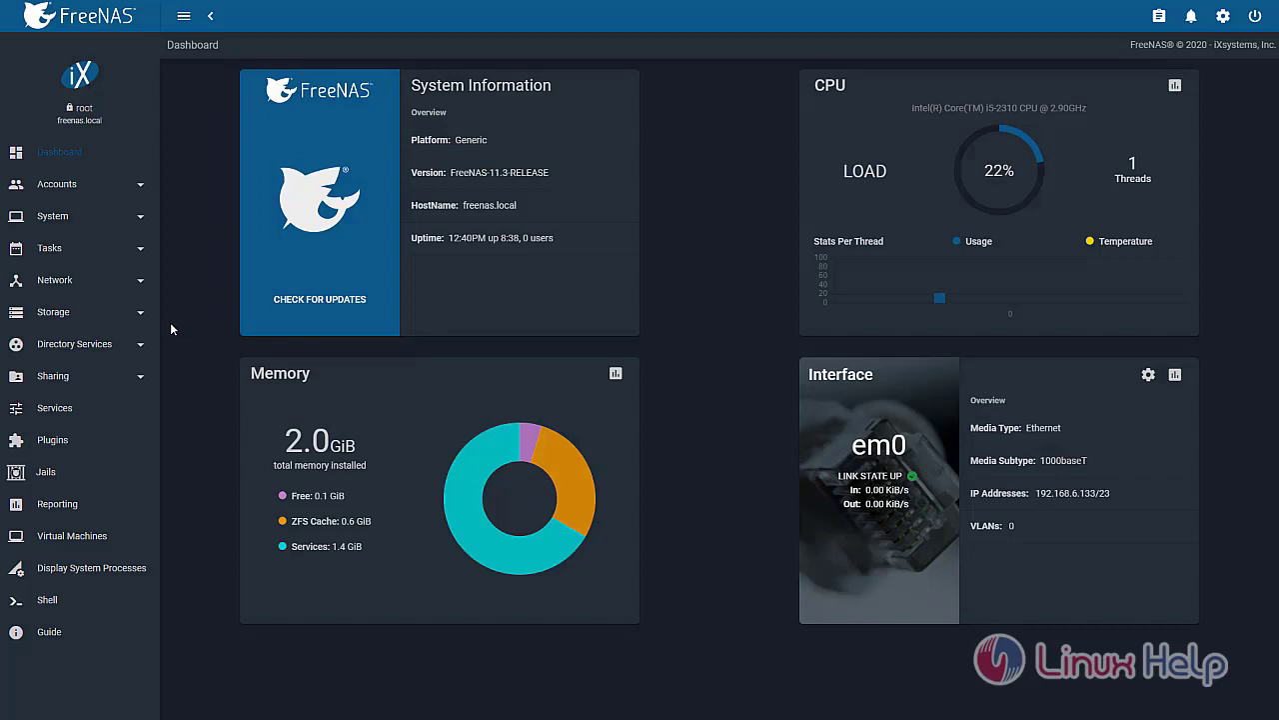
Begin creating a new pool from Storage > Pools
{"action": "left_click", "coordinate": [143, 316]}
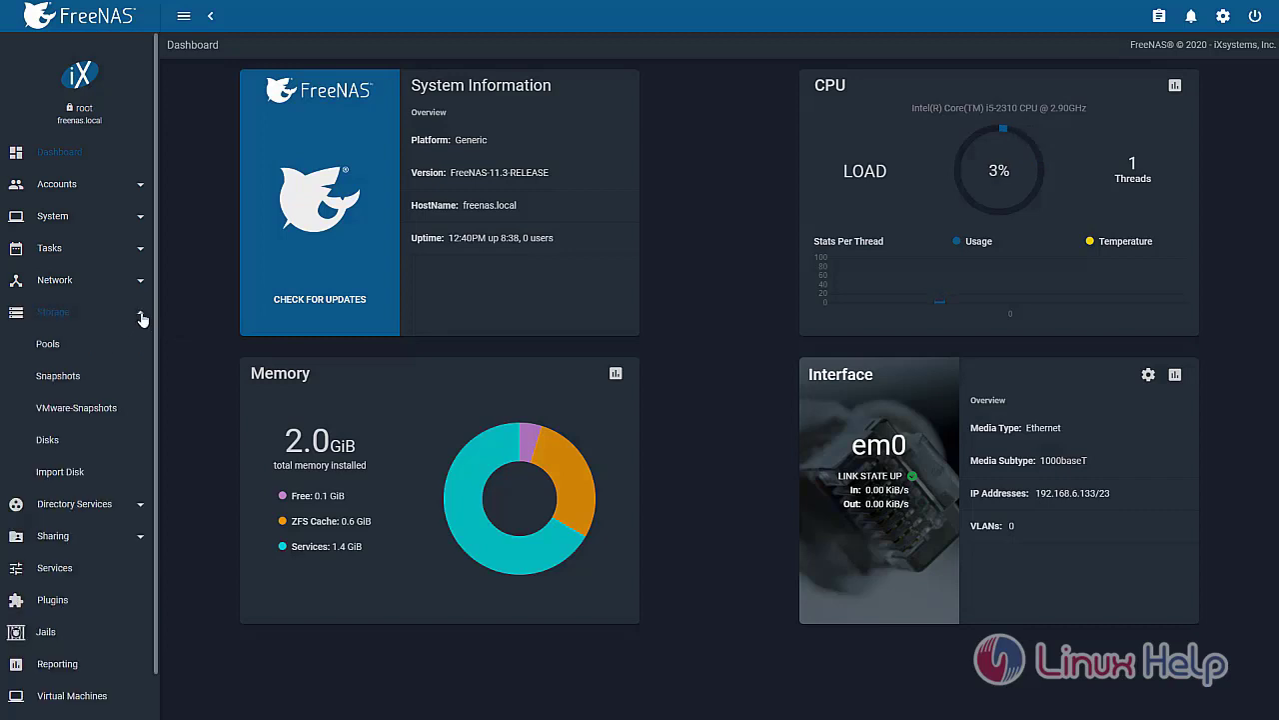
{"action": "left_click", "coordinate": [64, 345]}
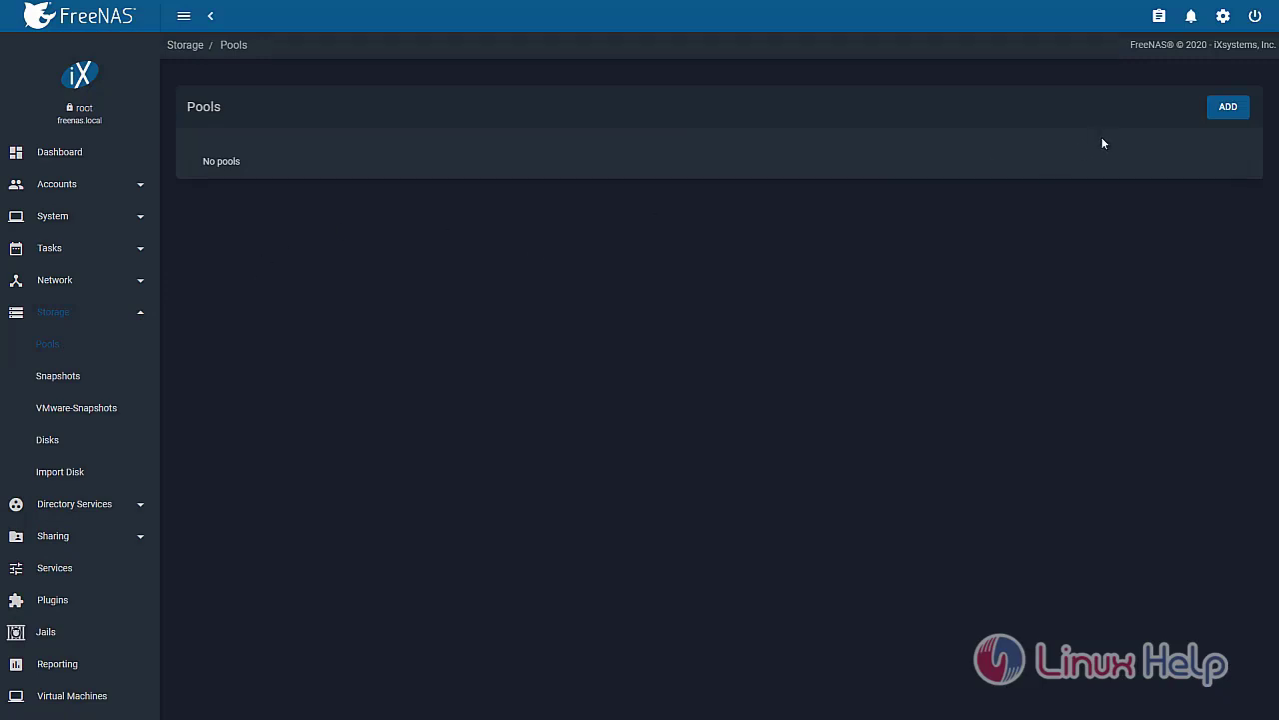
{"action": "left_click", "coordinate": [1212, 110]}
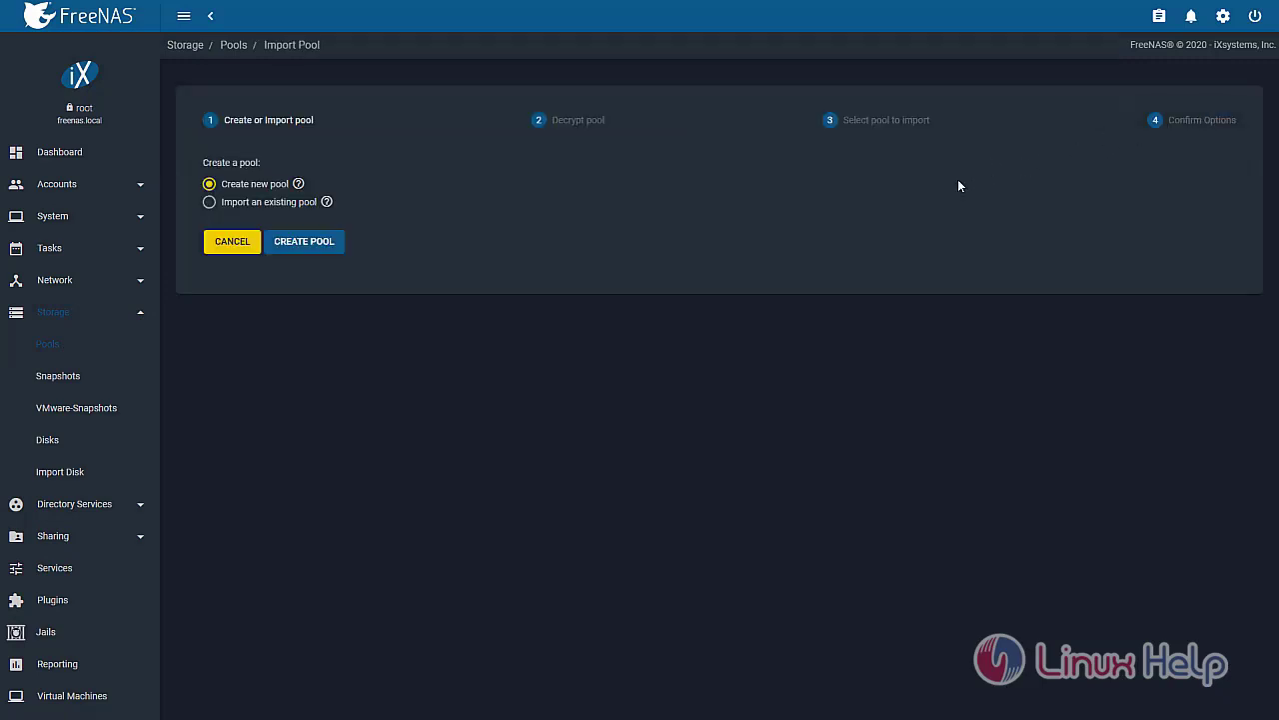
{"action": "left_click", "coordinate": [321, 244]}
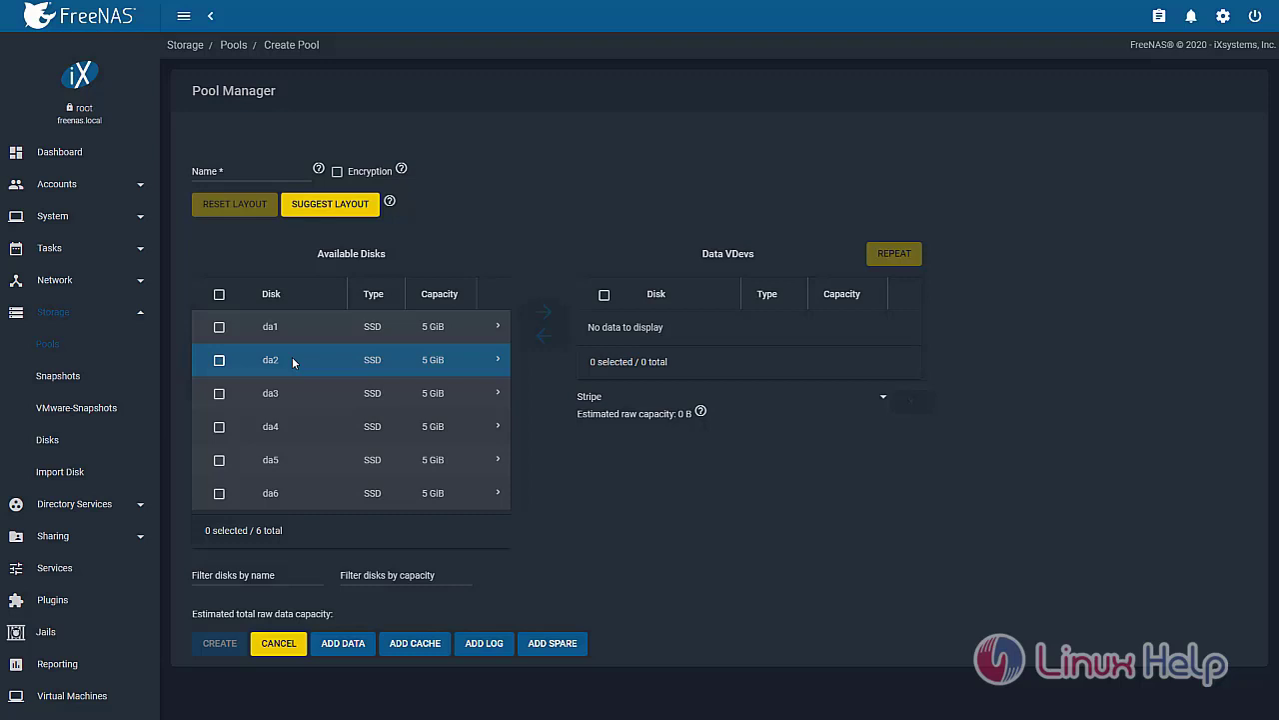
{"action": "left_click", "coordinate": [310, 425]}
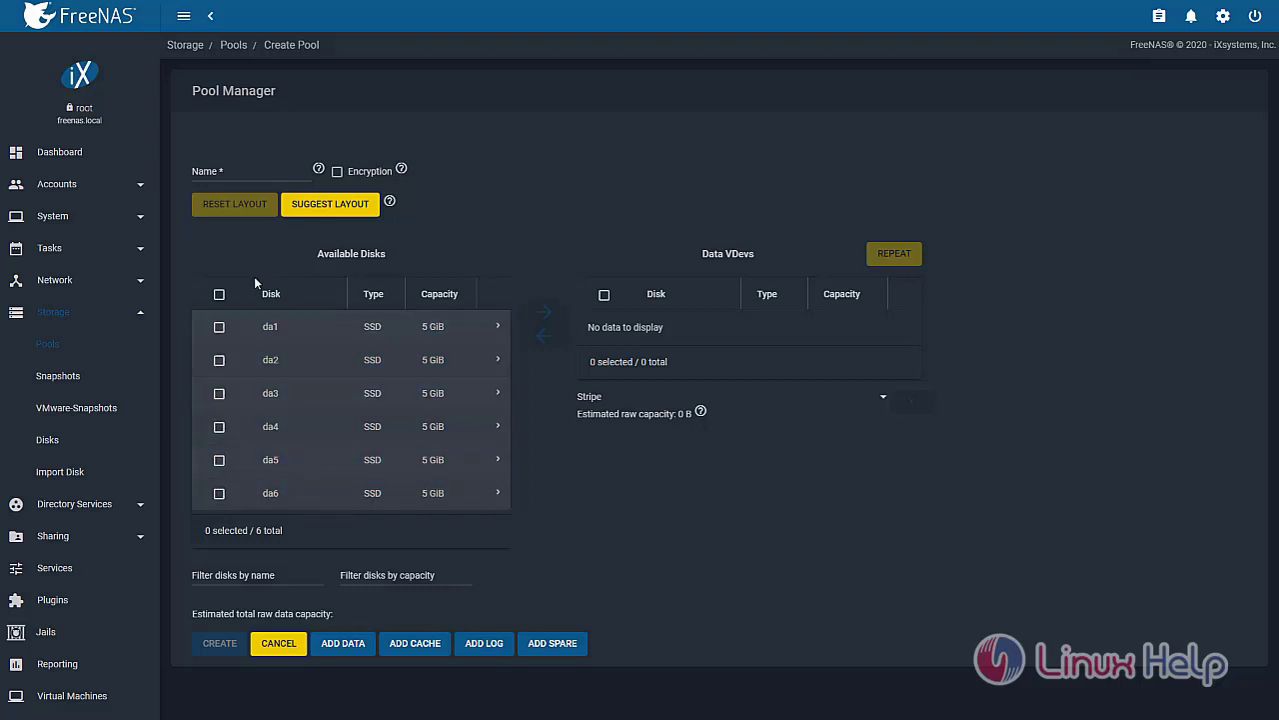
Create a pool named NFS from data disks da1, da2 and da3, confirming the disk erasure
{"action": "left_click", "coordinate": [219, 326]}
{"action": "left_click", "coordinate": [219, 360]}
{"action": "left_click", "coordinate": [219, 393]}
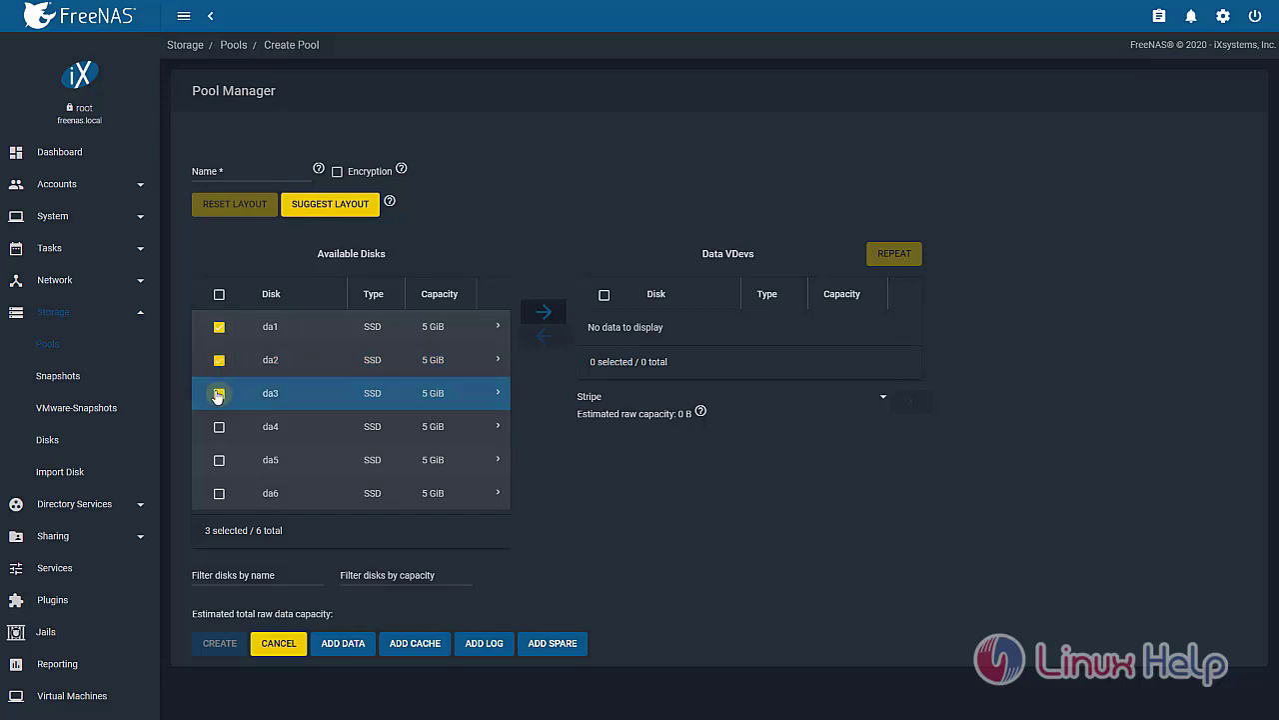
{"action": "left_click", "coordinate": [547, 315]}
{"action": "left_click", "coordinate": [257, 172]}
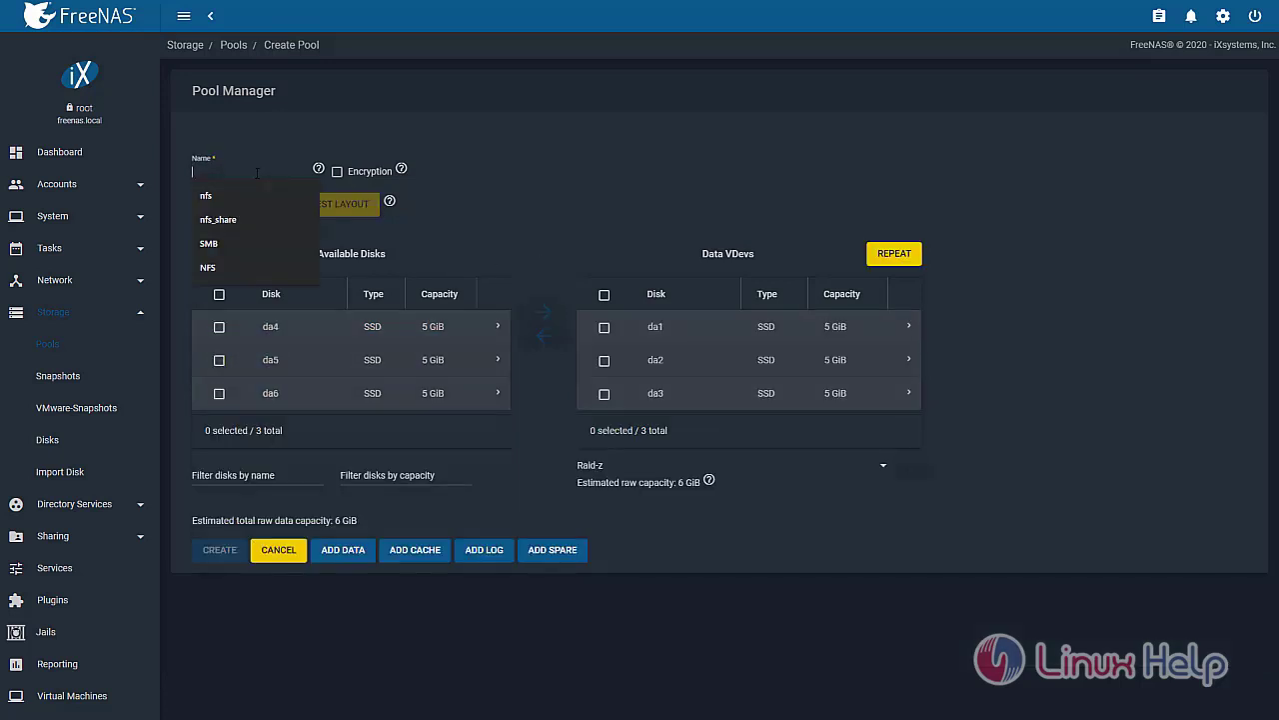
{"action": "left_click", "coordinate": [242, 267]}
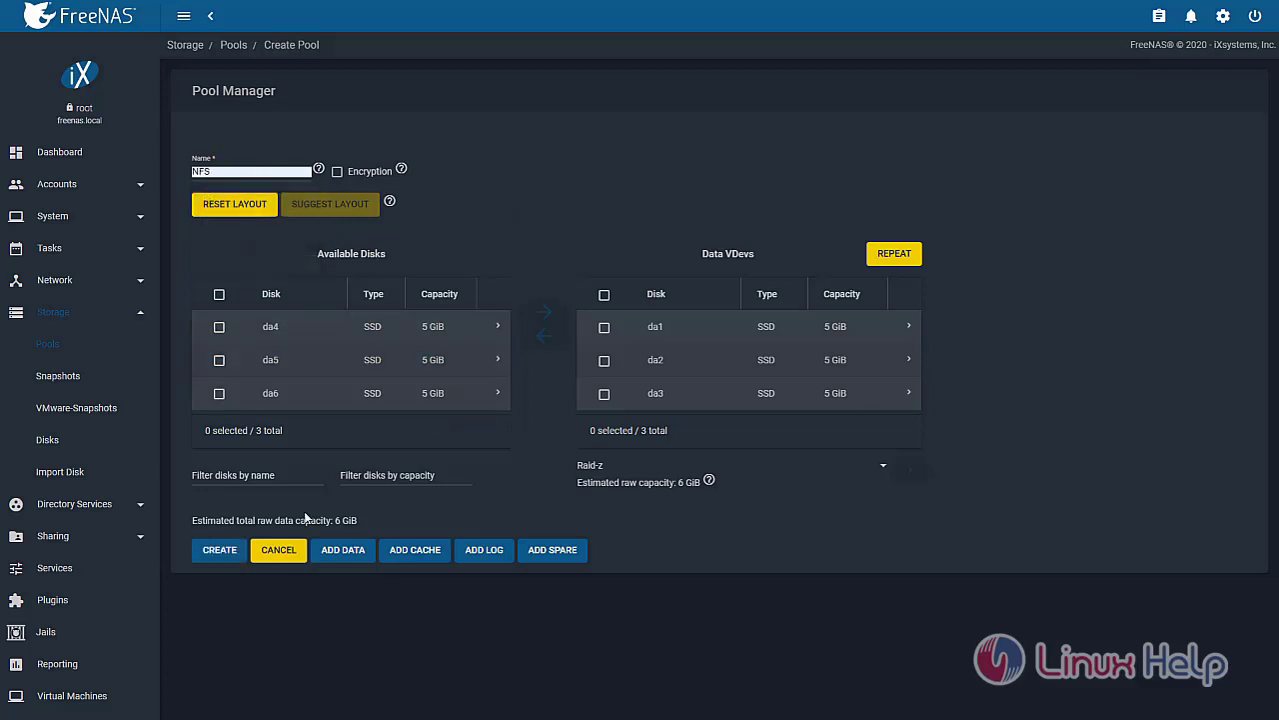
{"action": "left_click", "coordinate": [232, 549]}
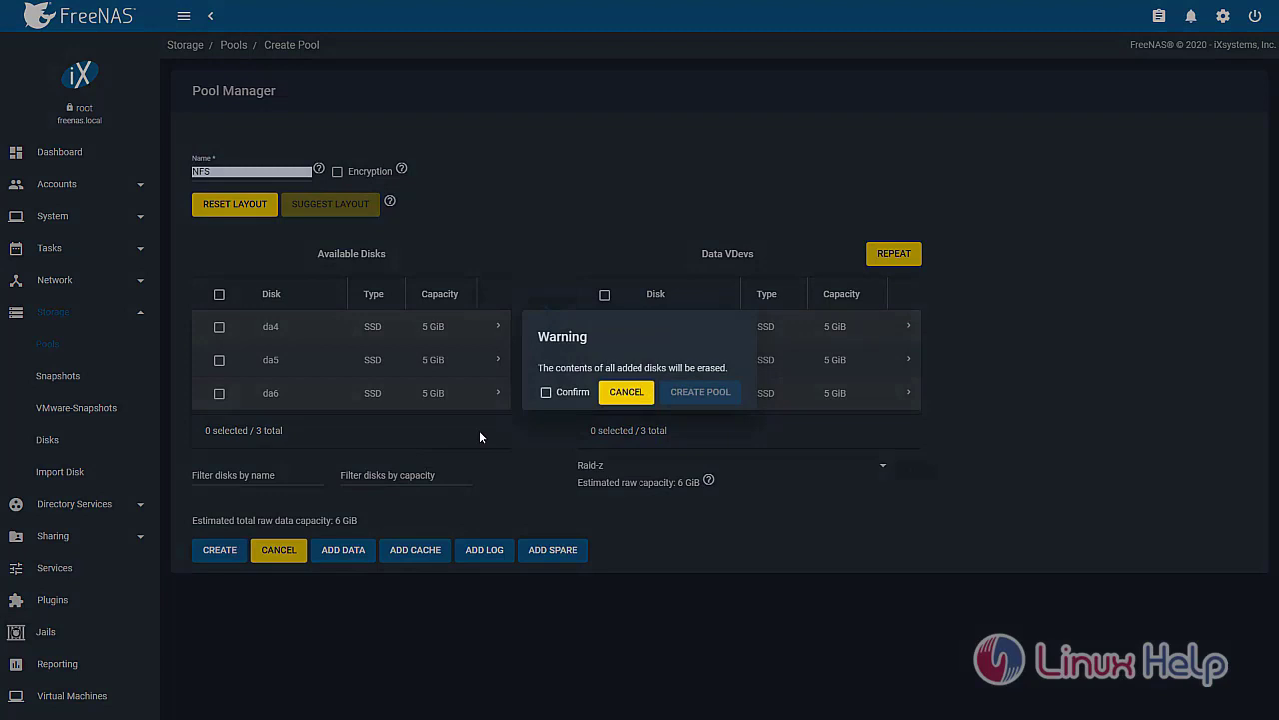
{"action": "left_click", "coordinate": [545, 392]}
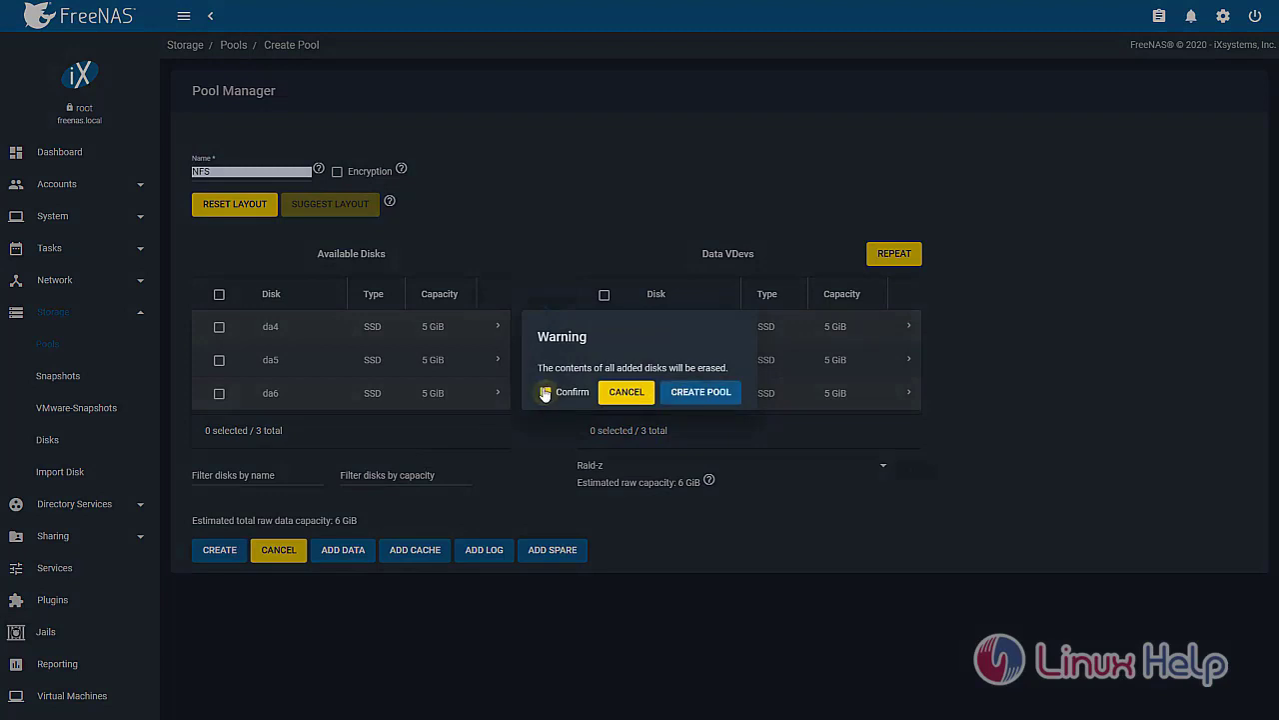
{"action": "left_click", "coordinate": [683, 392]}
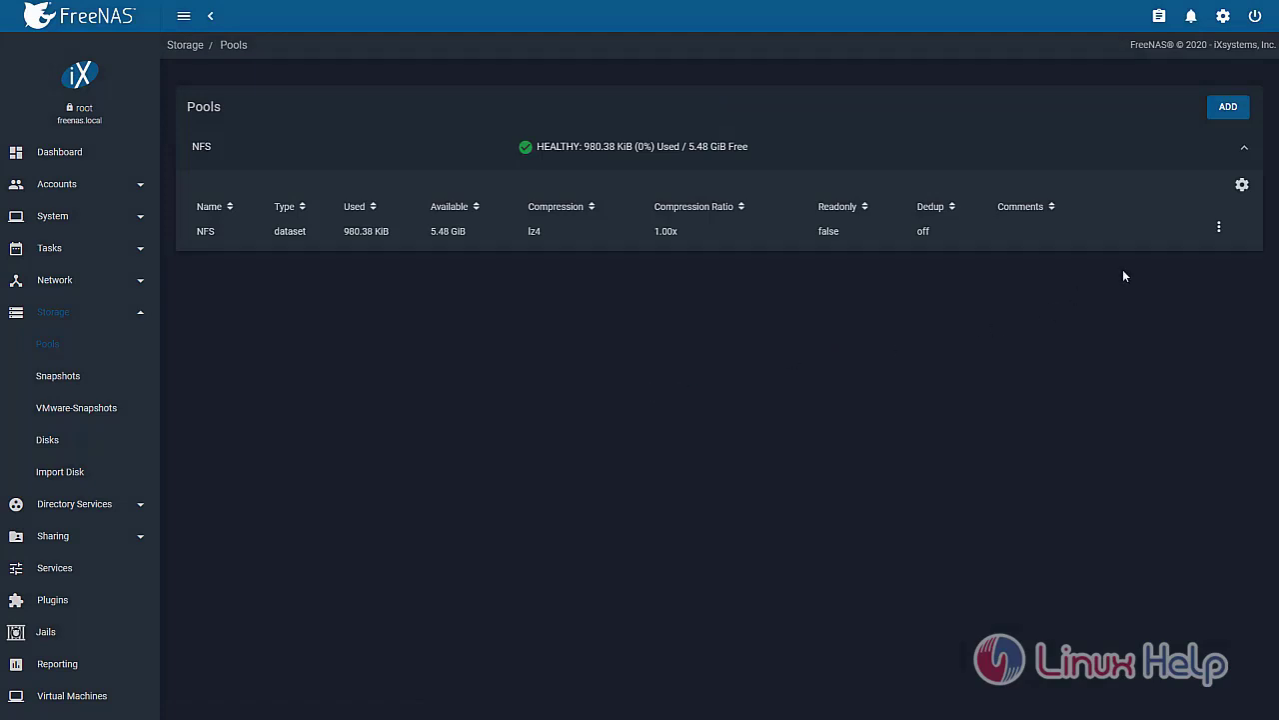
Add a dataset named Developers inside the NFS pool and save it
{"action": "left_click", "coordinate": [1220, 228]}
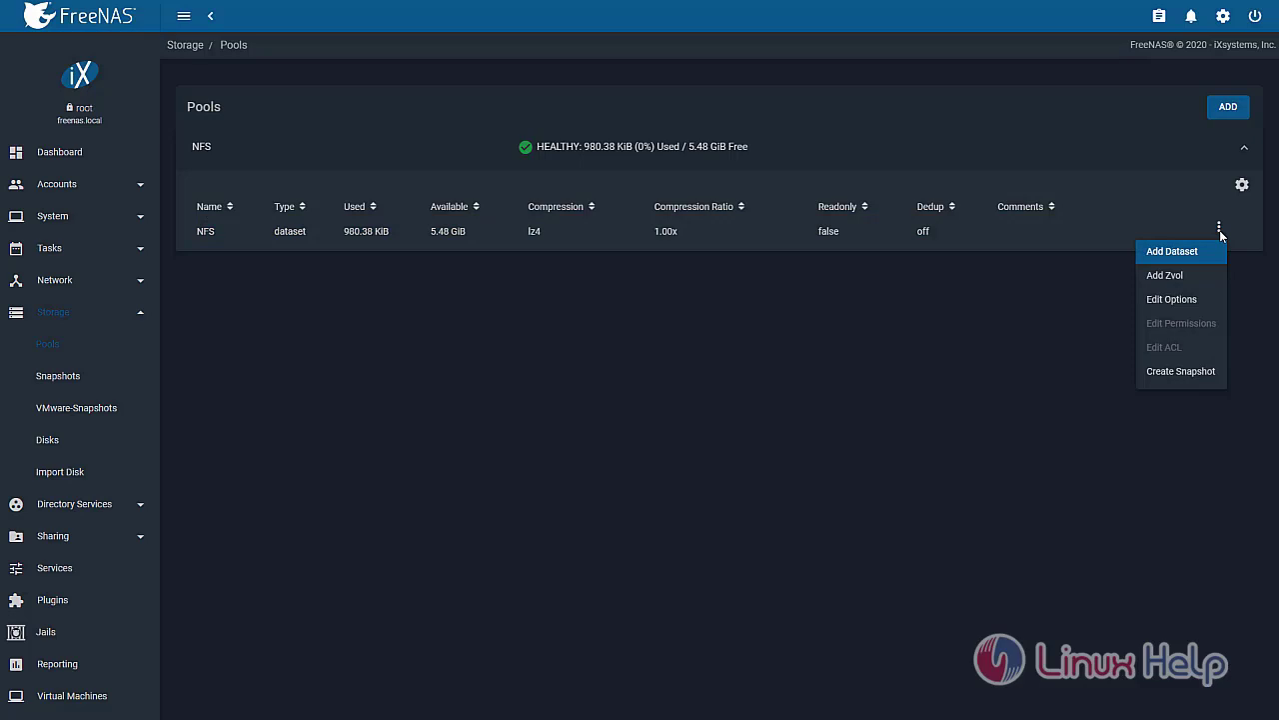
{"action": "left_click", "coordinate": [1207, 255]}
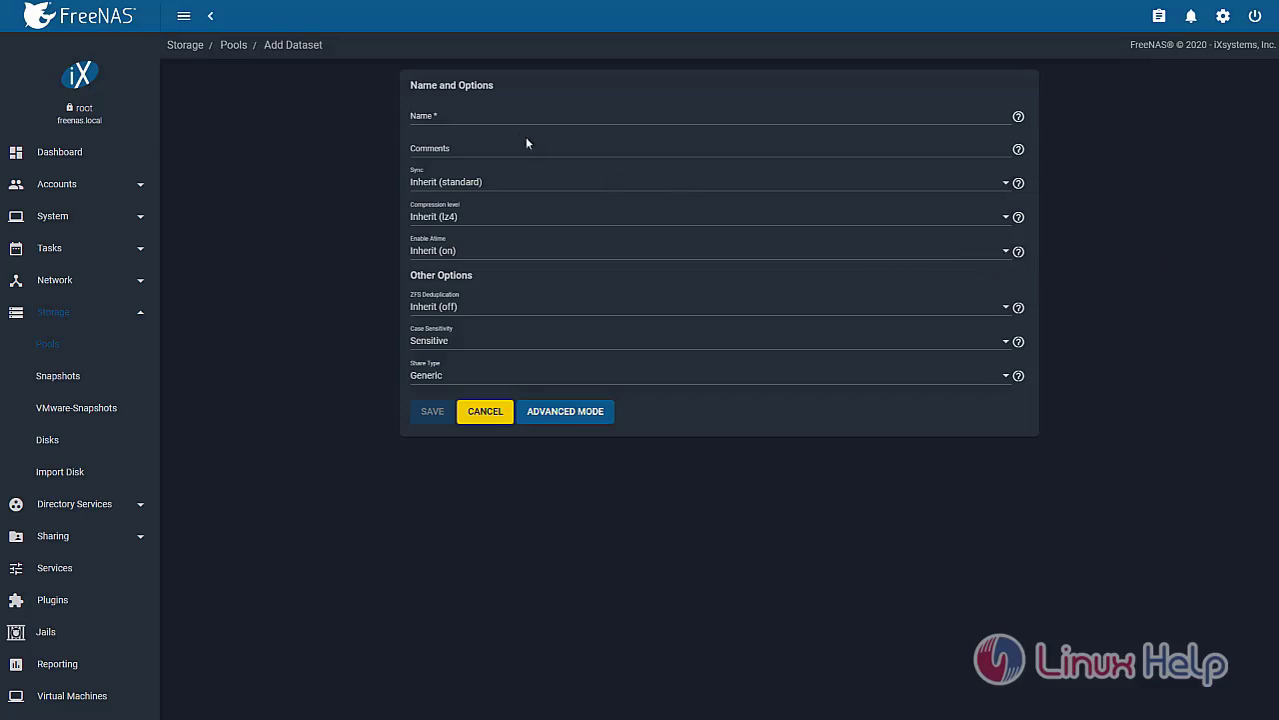
{"action": "left_click", "coordinate": [509, 116]}
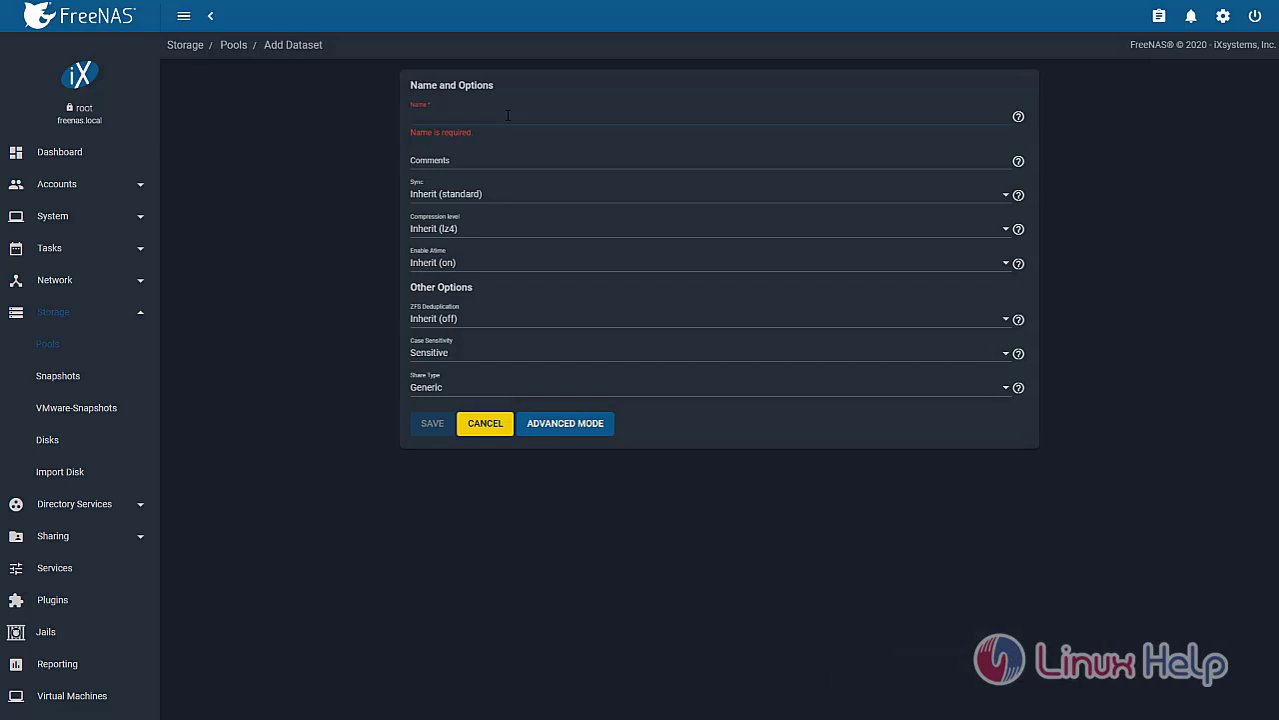
{"action": "type", "text": "Develop"}
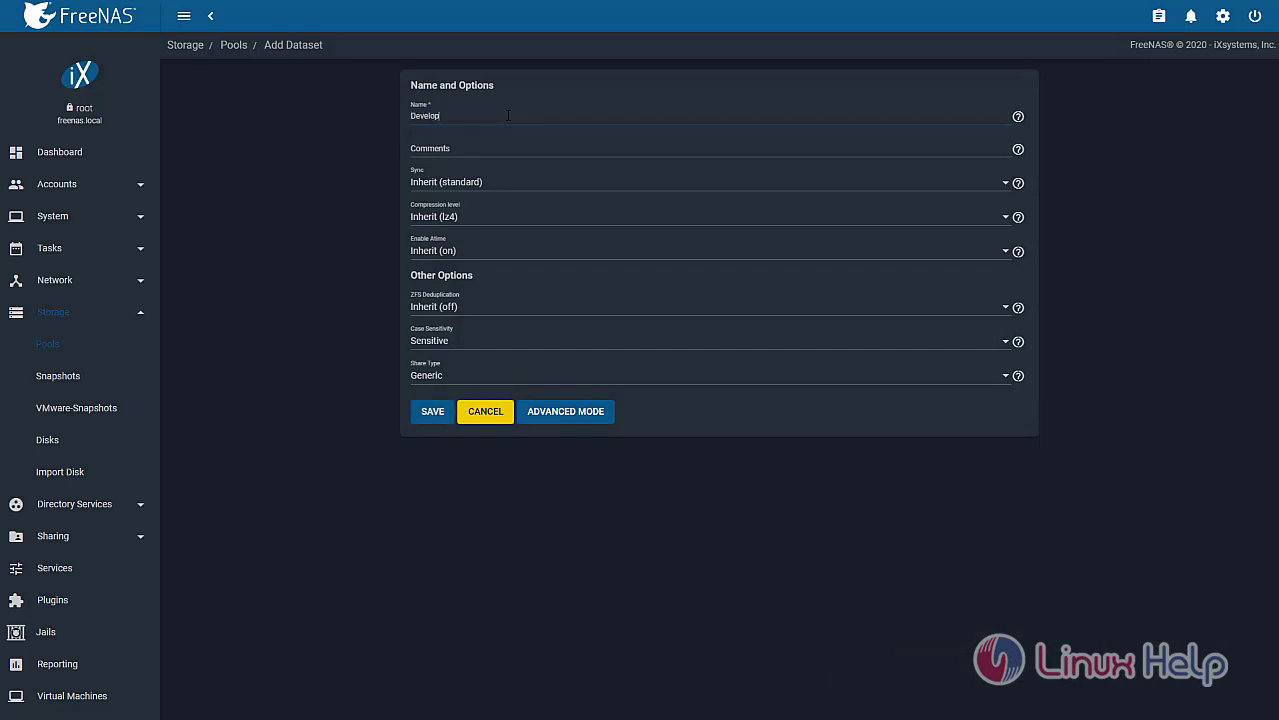
{"action": "type", "text": "ers"}
{"action": "left_click", "coordinate": [428, 416]}
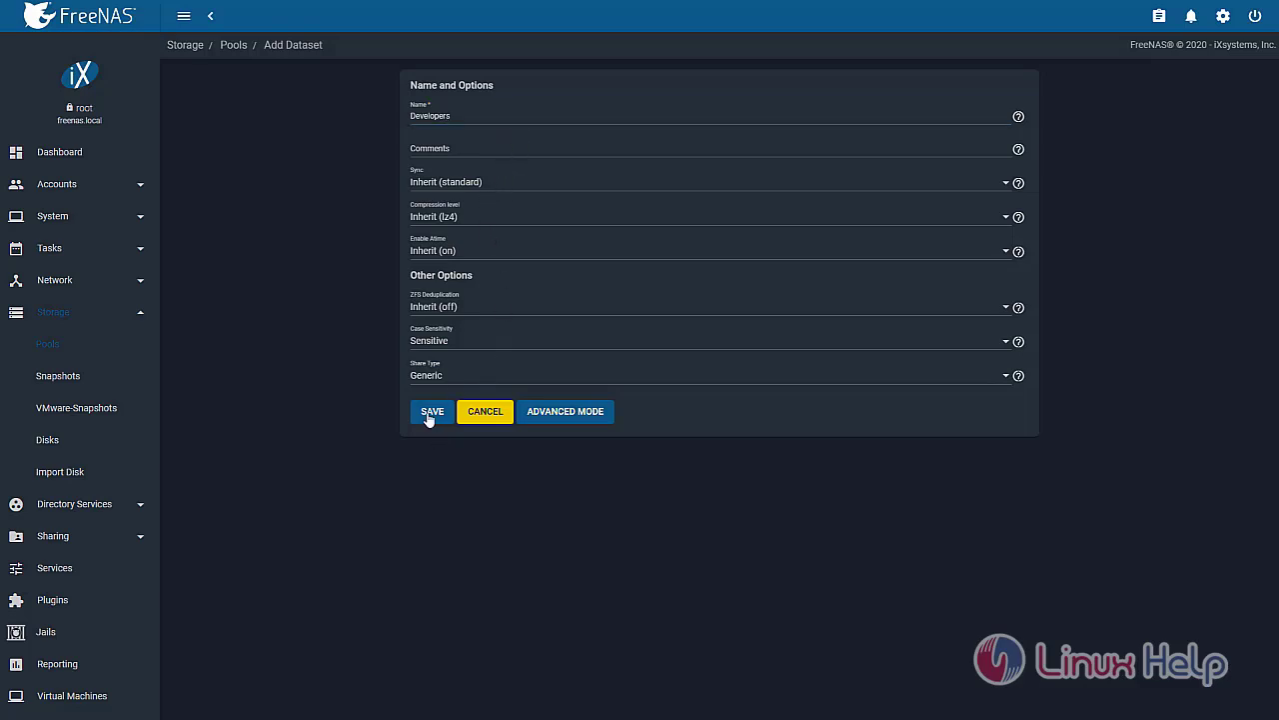
{"action": "left_click", "coordinate": [428, 416]}
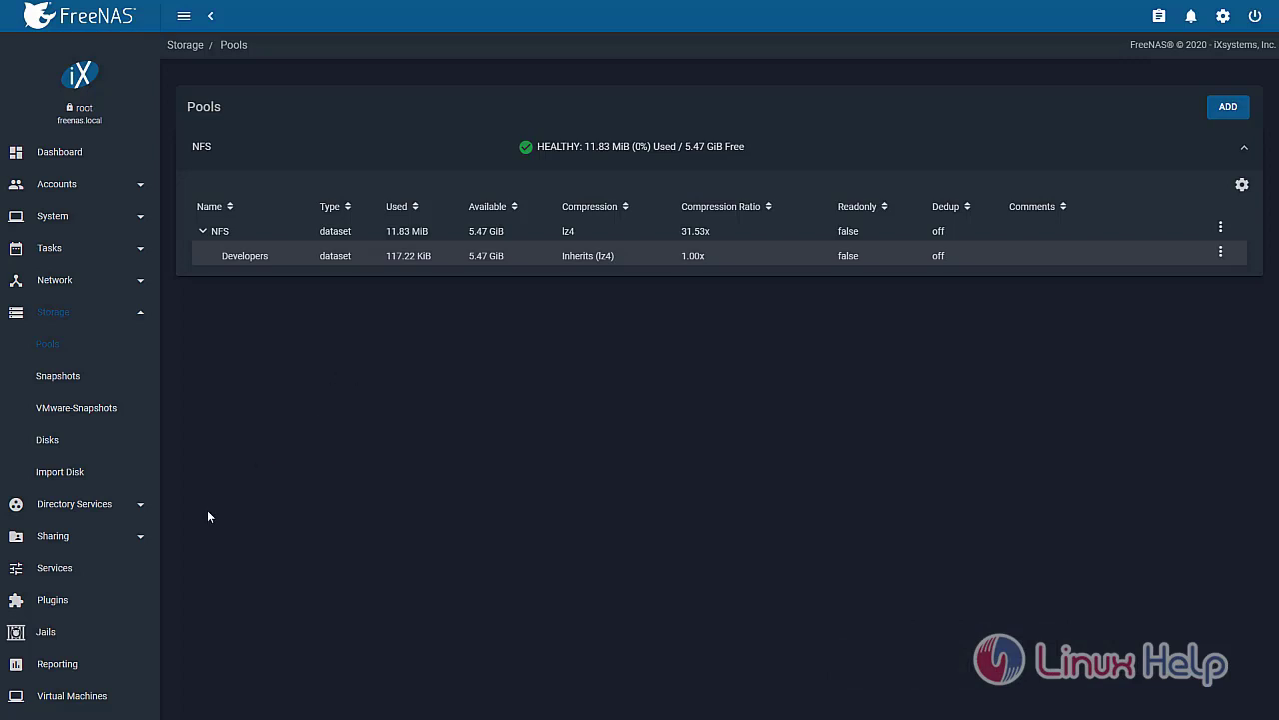
Start a new Unix NFS share with path /mnt/NFS and All dirs enabled
{"action": "left_click", "coordinate": [102, 538]}
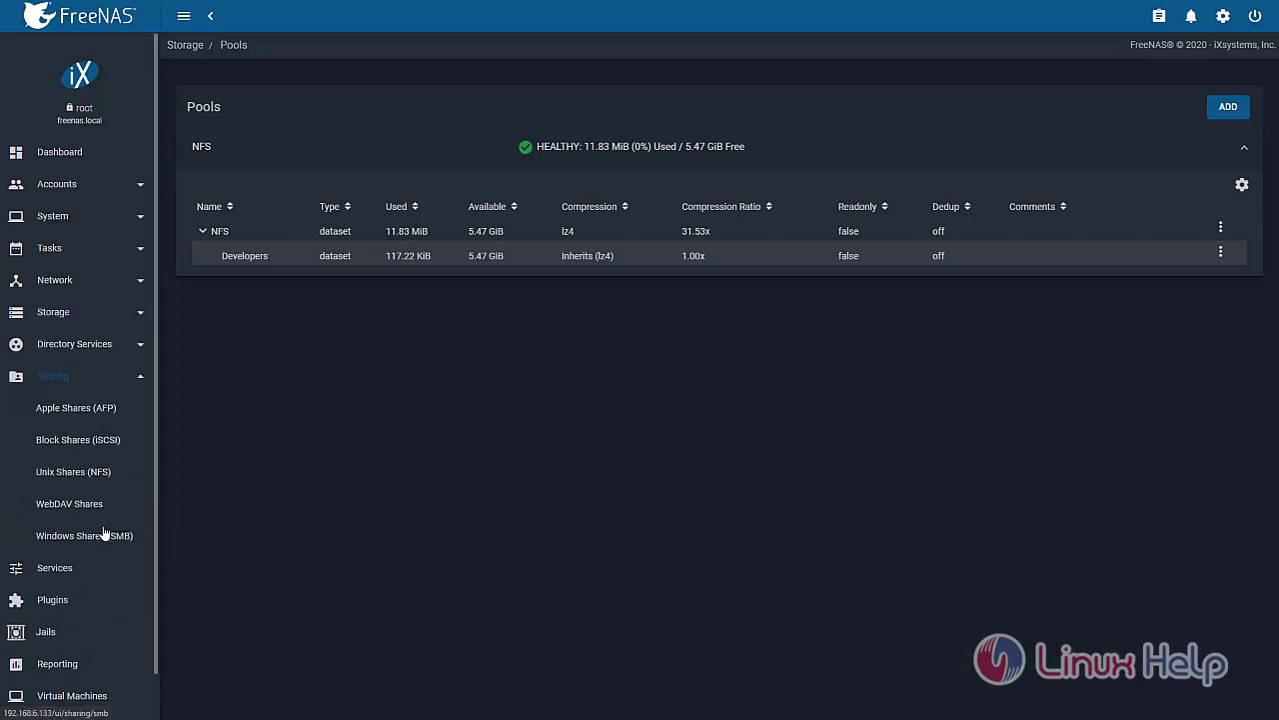
{"action": "left_click", "coordinate": [100, 474]}
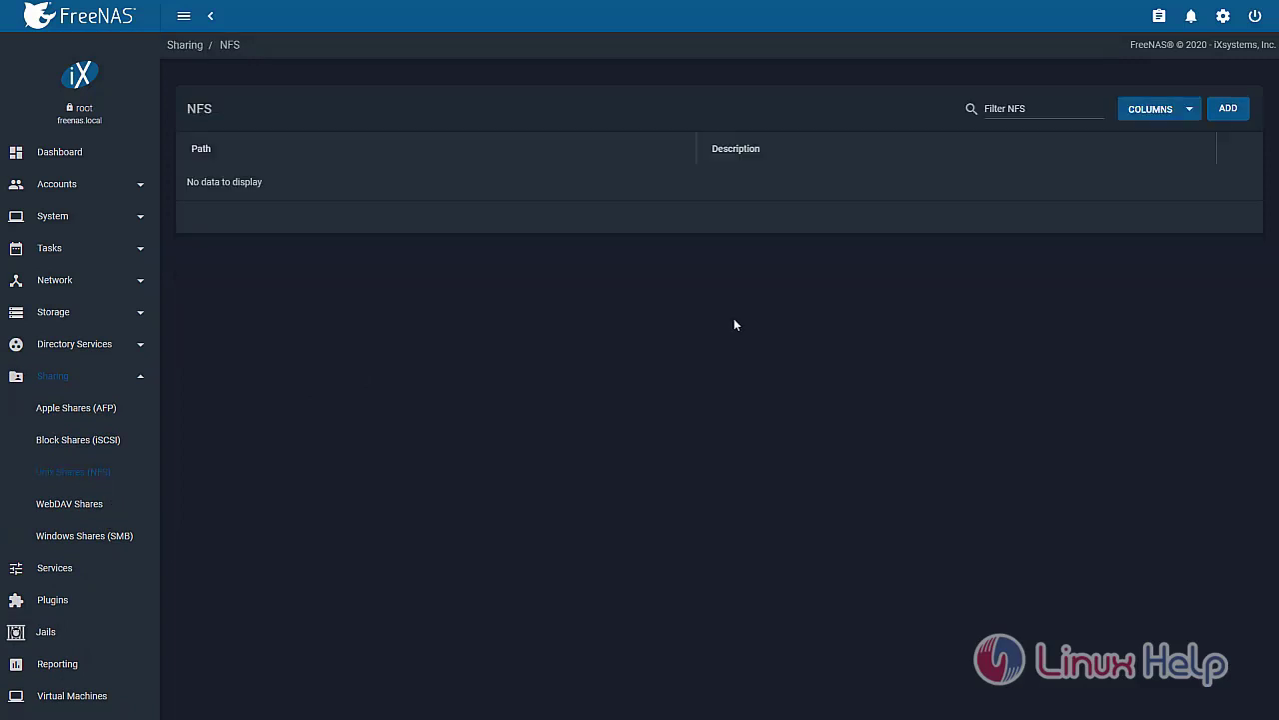
{"action": "left_click", "coordinate": [1229, 110]}
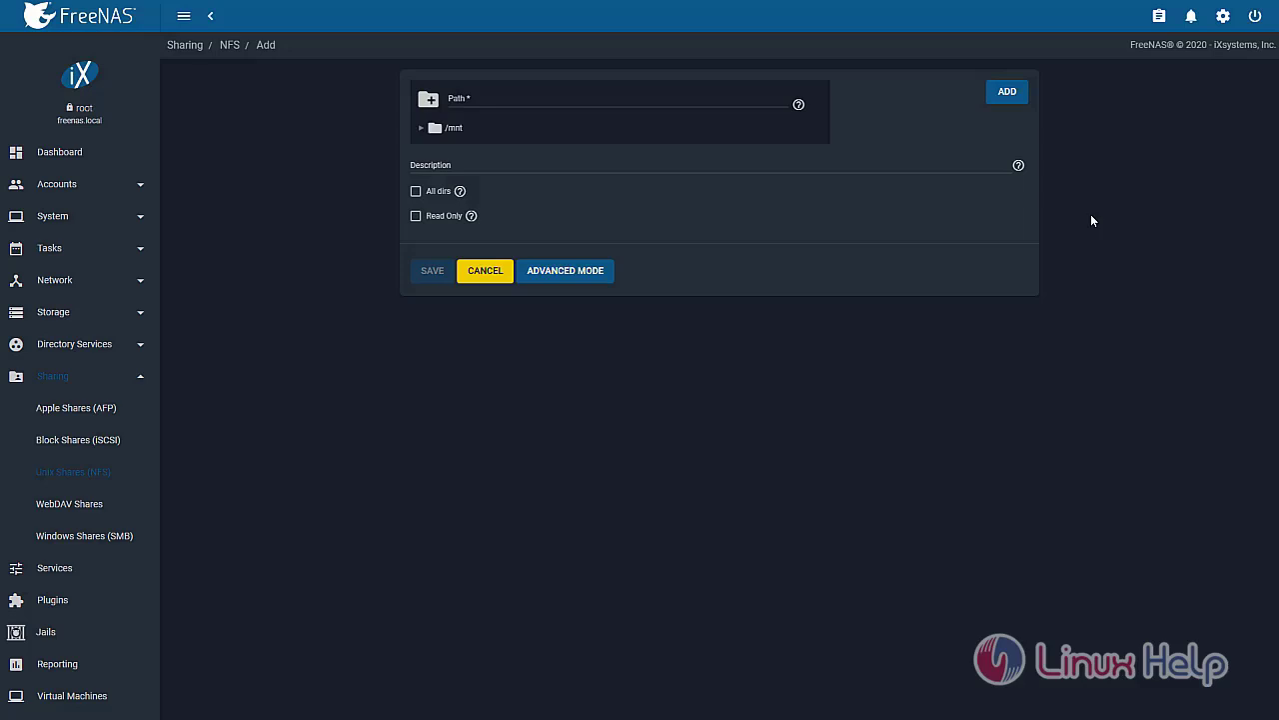
{"action": "left_click", "coordinate": [432, 133]}
{"action": "left_click", "coordinate": [427, 133]}
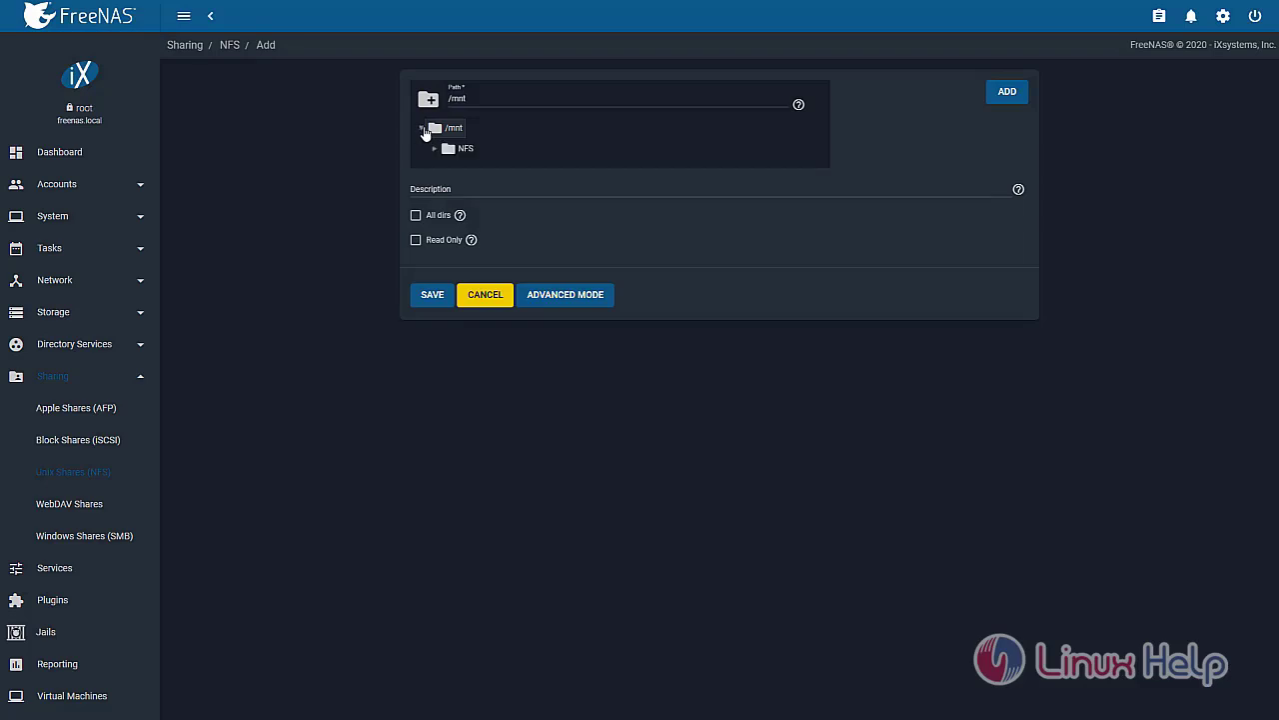
{"action": "left_click", "coordinate": [451, 148]}
{"action": "left_click", "coordinate": [416, 216]}
Set the share's Maproot User to root and Maproot Group to nogroup
{"action": "left_click", "coordinate": [567, 296]}
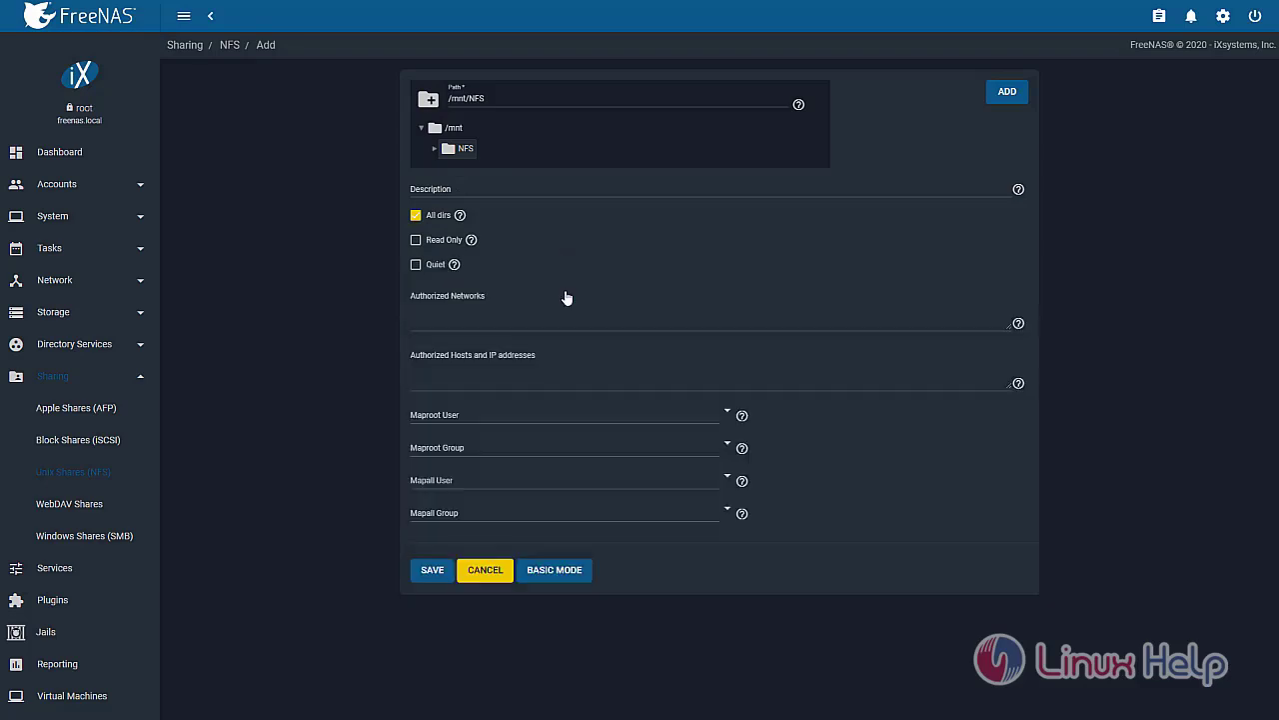
{"action": "left_click", "coordinate": [616, 414]}
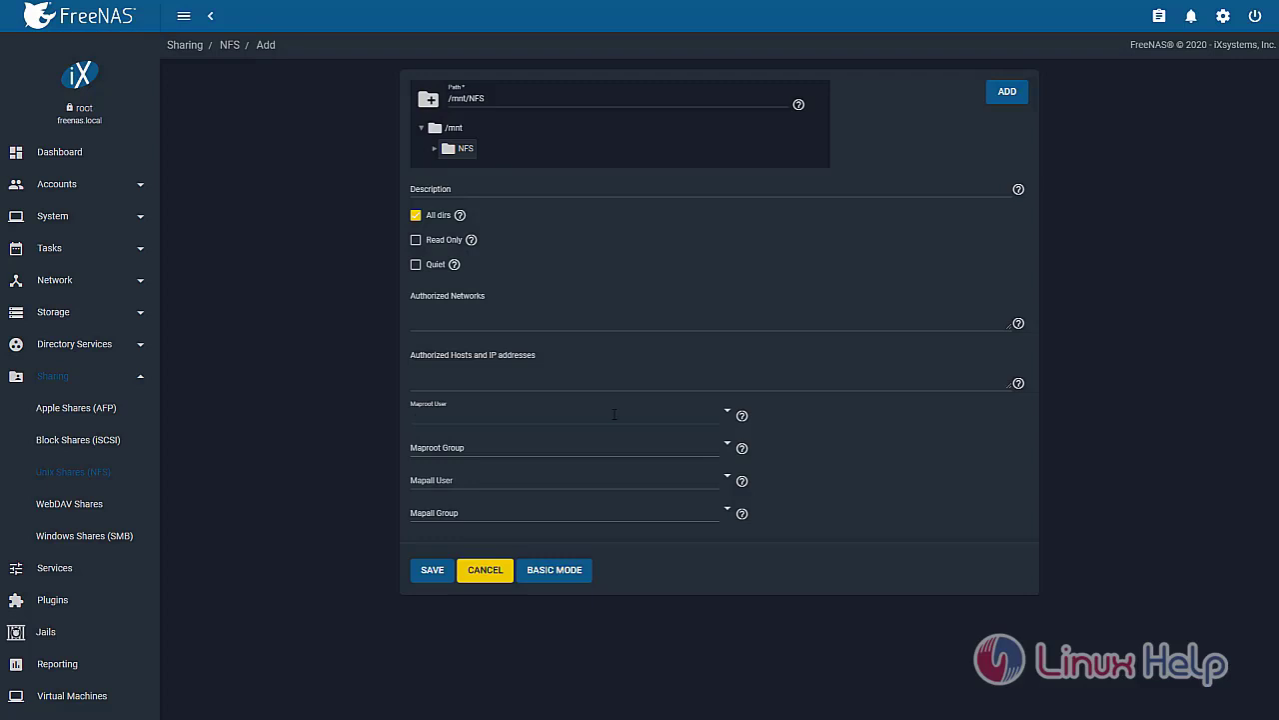
{"action": "type", "text": "root"}
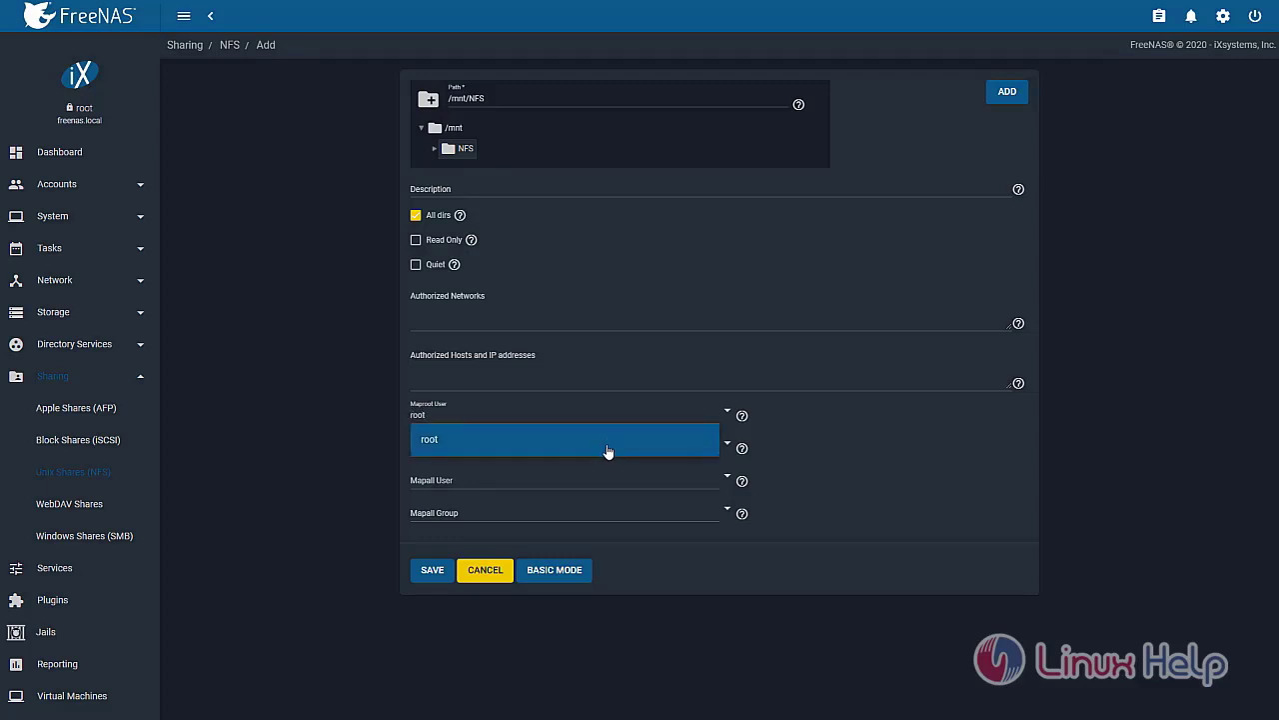
{"action": "left_click", "coordinate": [608, 439]}
{"action": "left_click", "coordinate": [571, 452]}
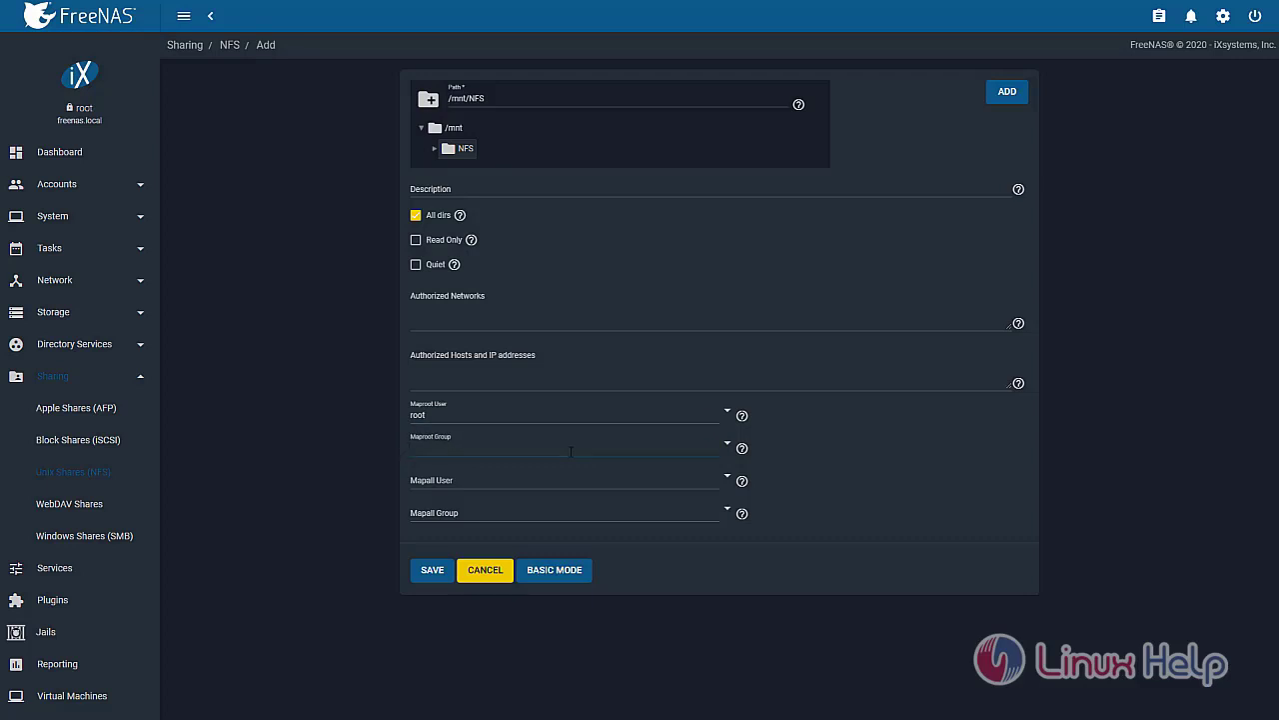
{"action": "type", "text": "no"}
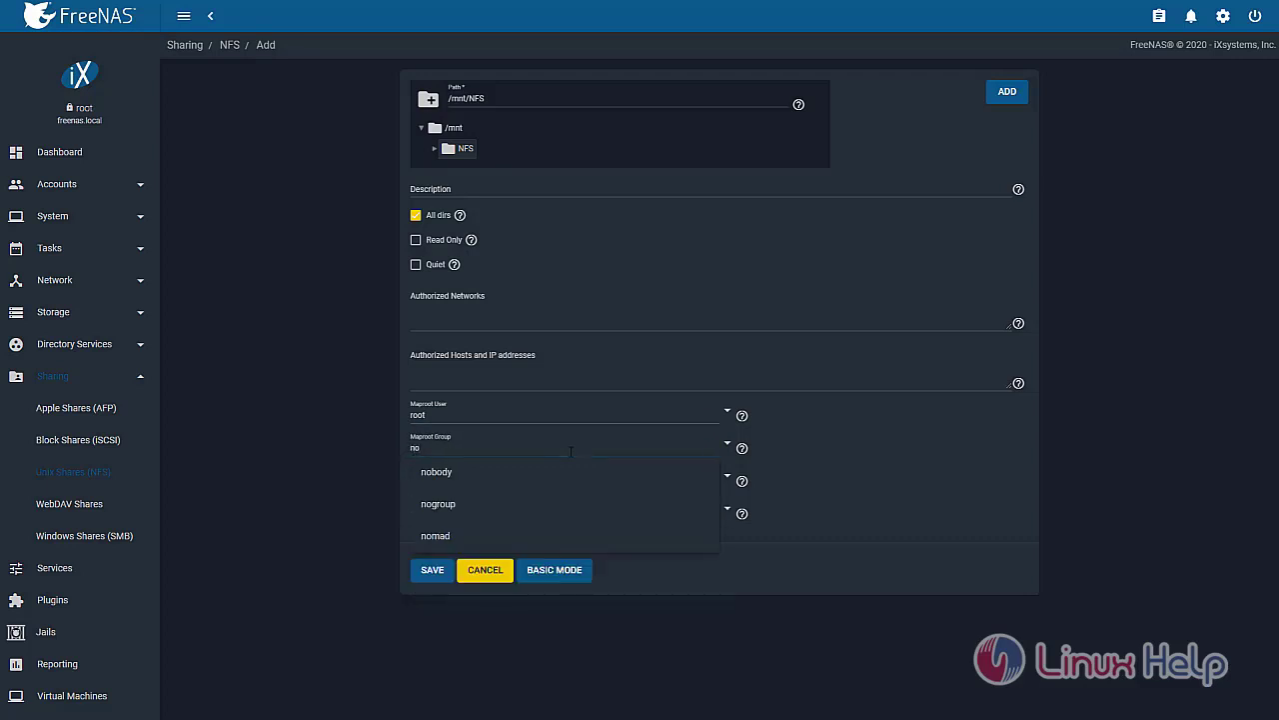
{"action": "left_click", "coordinate": [534, 503]}
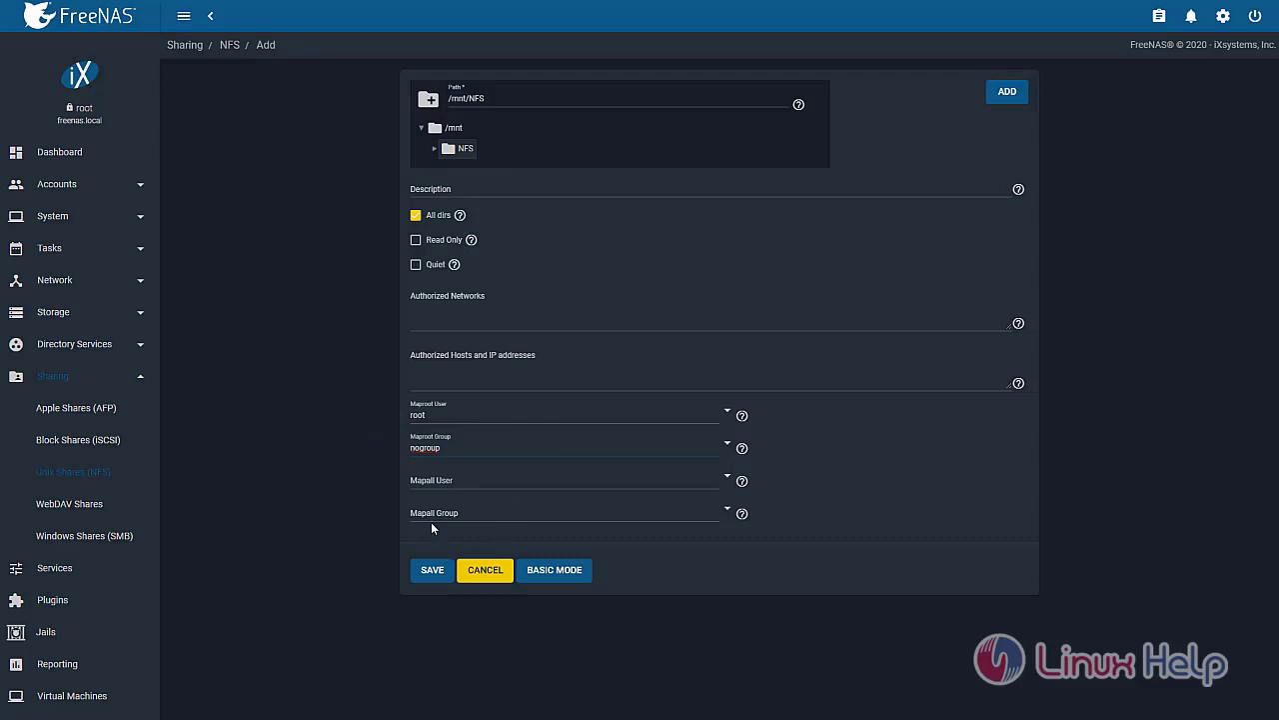
Save the NFS share and enable the NFS service
{"action": "left_click", "coordinate": [430, 570]}
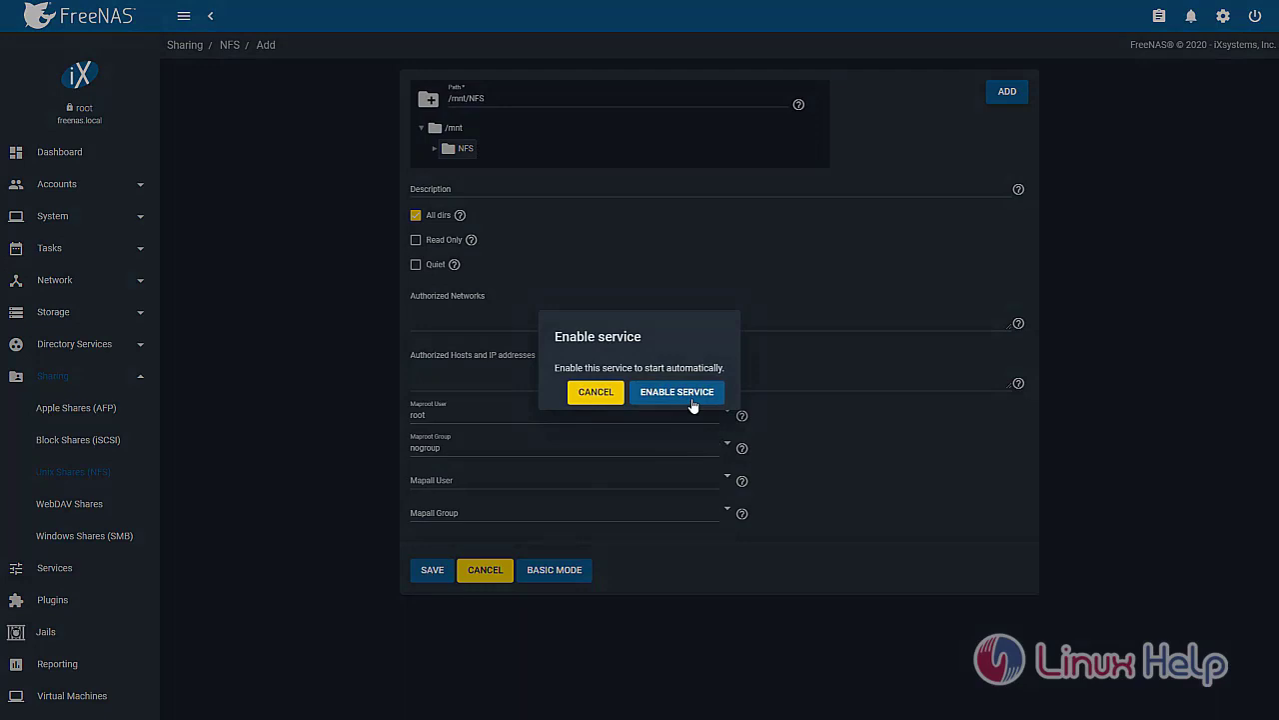
{"action": "left_click", "coordinate": [678, 394]}
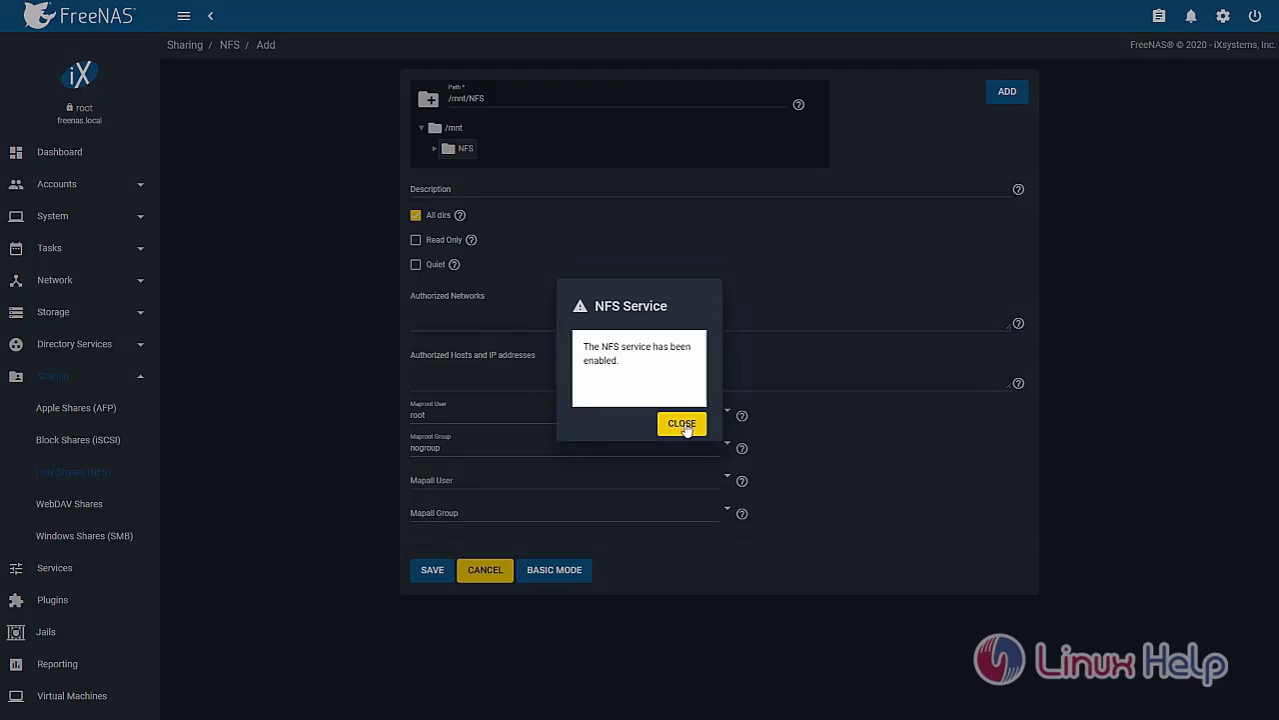
{"action": "left_click", "coordinate": [683, 424]}
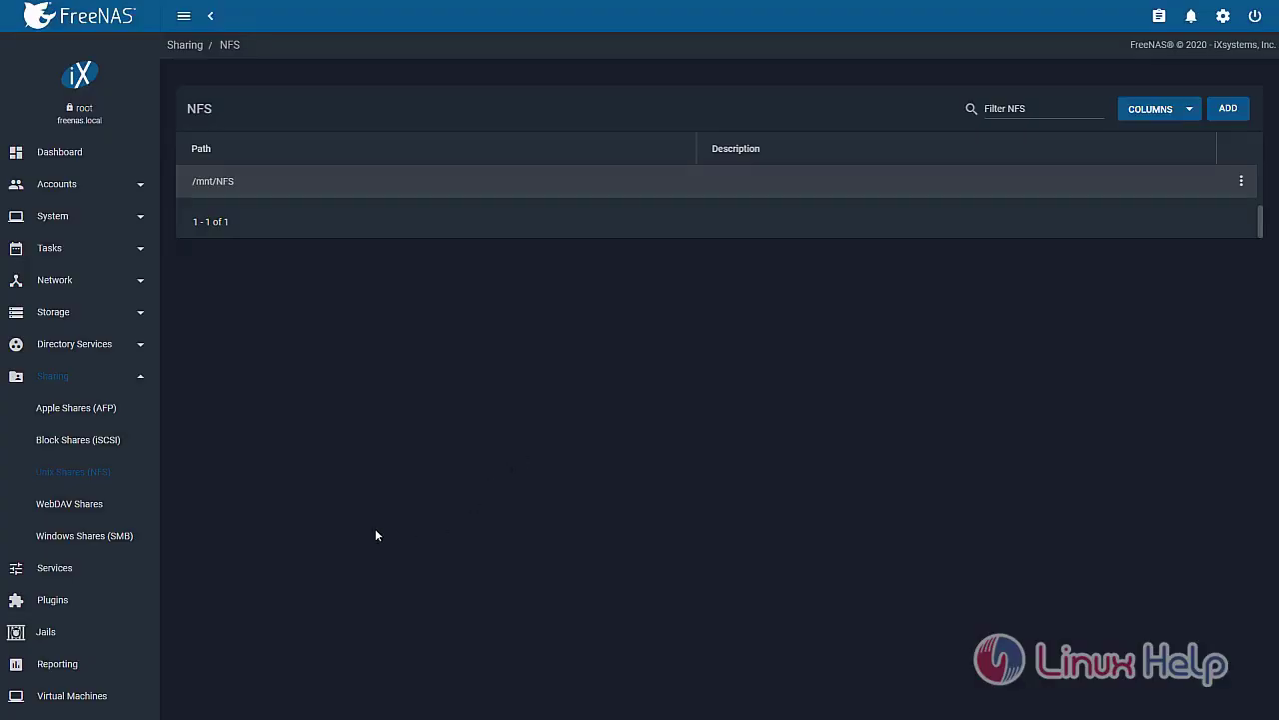
Go to the FreeNAS Services page to check the NFS service
{"action": "left_click", "coordinate": [88, 572]}
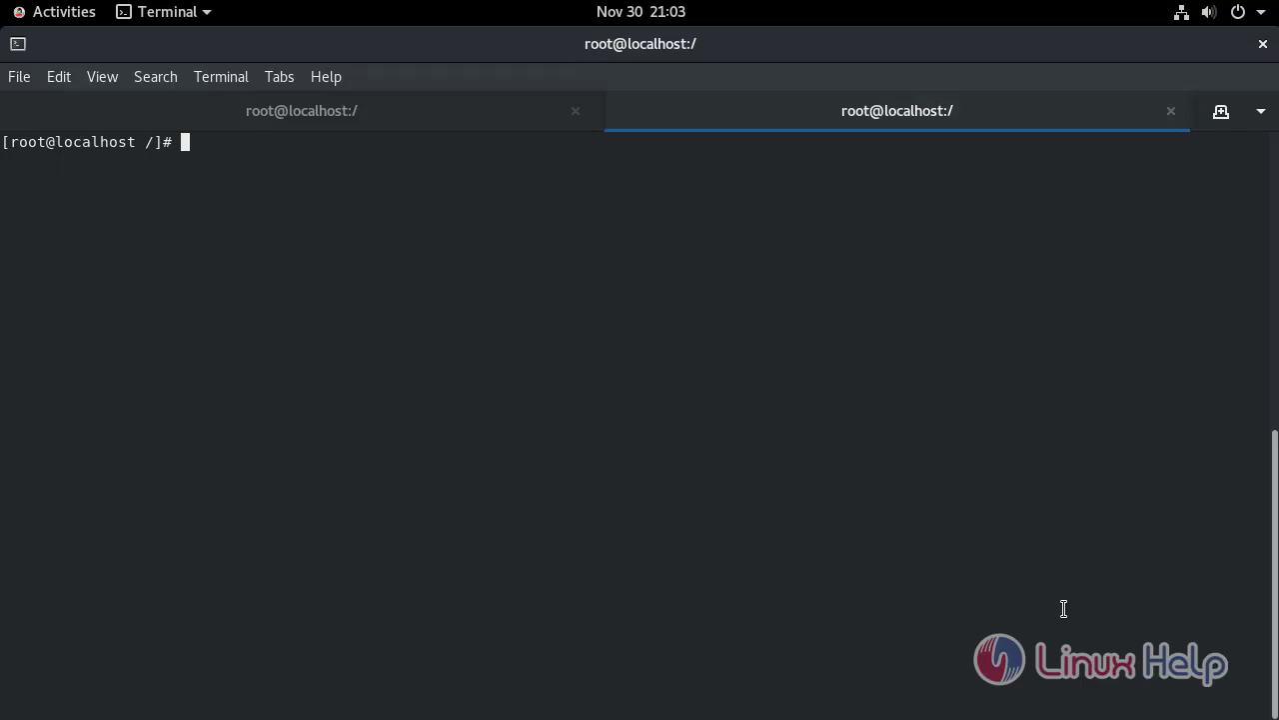
Run showmount -e 192.168.6.133 to list the server's NFS exports
{"action": "type", "text": "showmount -"}
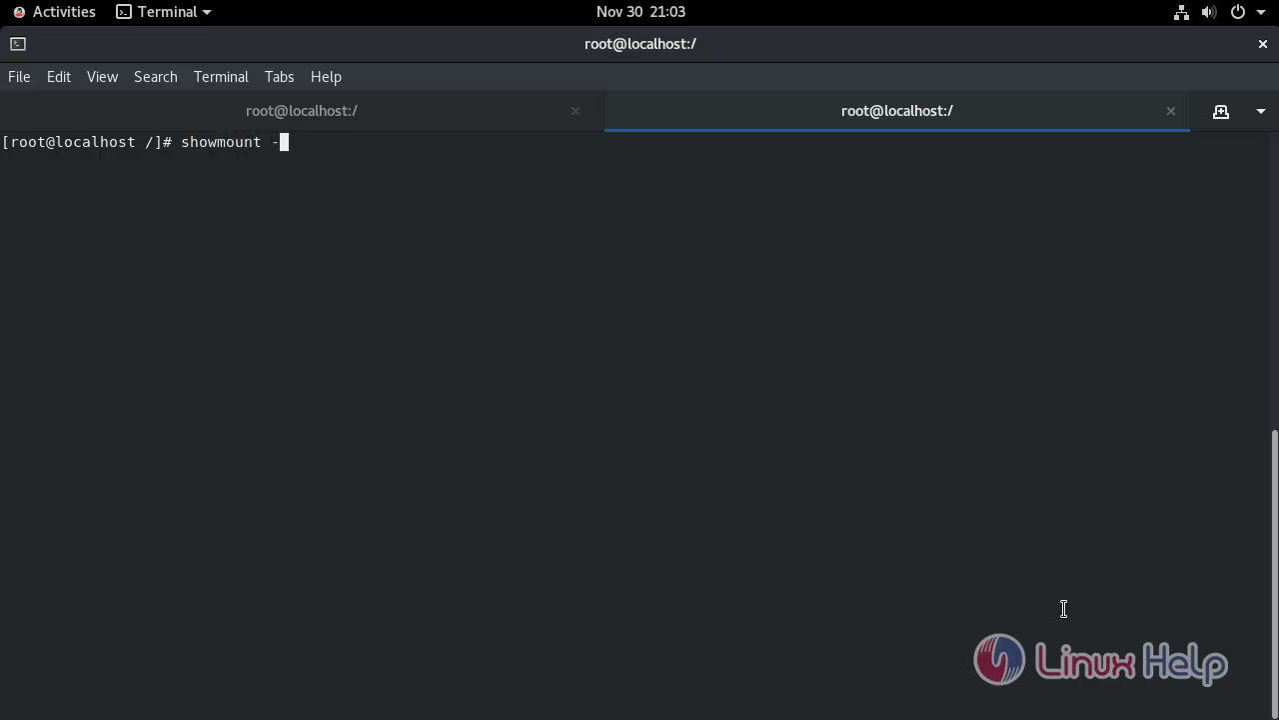
{"action": "type", "text": "e 192.168.6.133"}
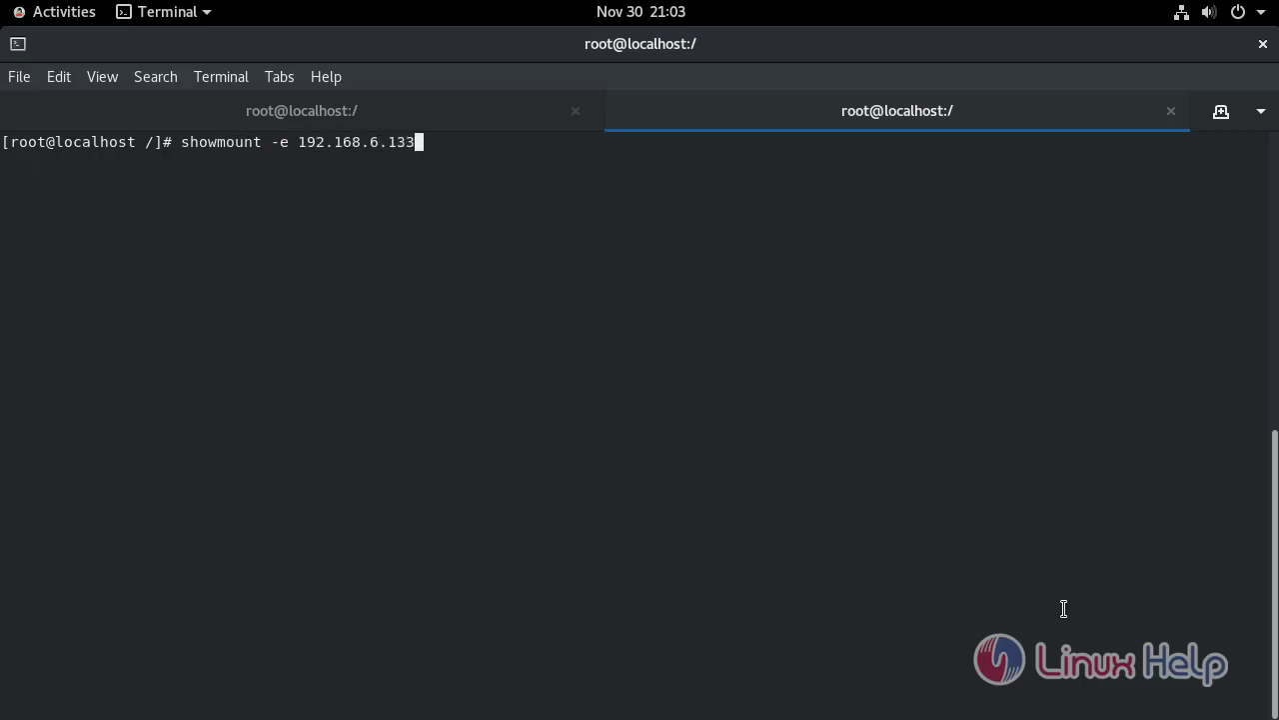
{"action": "key", "text": "Return"}
{"action": "key", "text": "Return"}
{"action": "key", "text": "Return"}
{"action": "key", "text": "Return"}
{"action": "key", "text": "Return"}
{"action": "key", "text": "Return"}
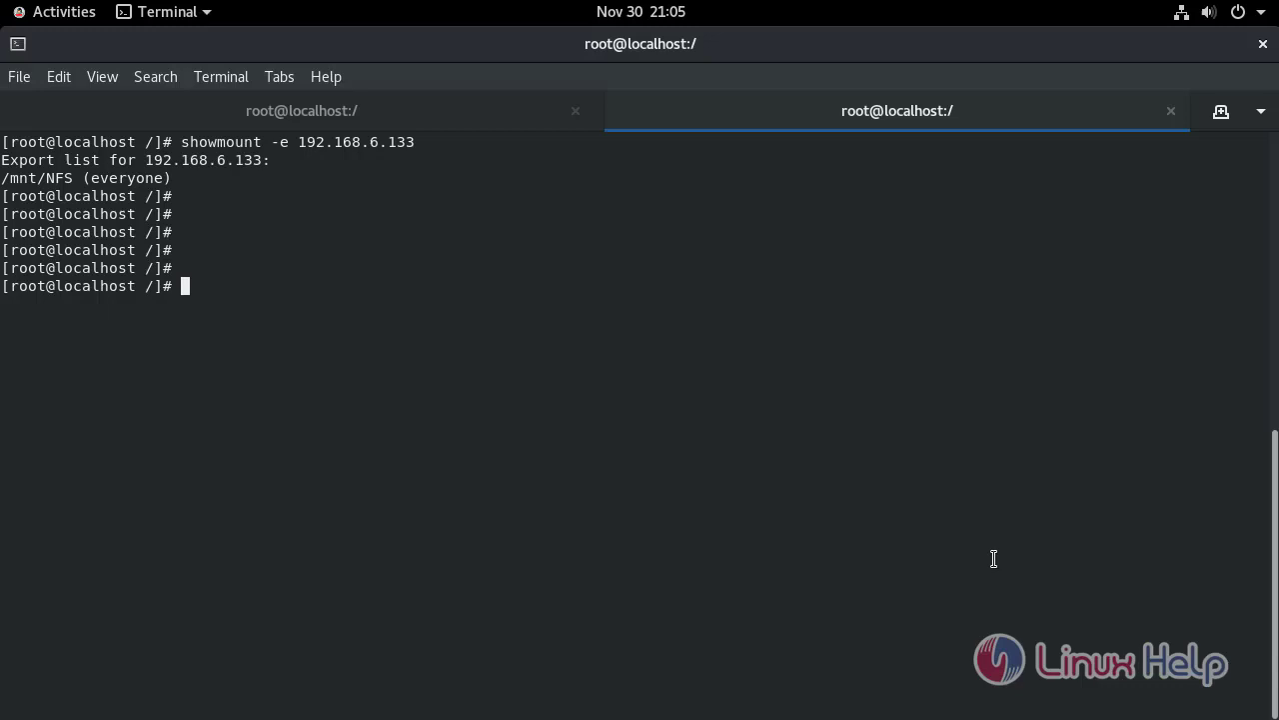
Mount 192.168.6.133:/mnt/NFS on /client_access with mount -t nfs
{"action": "type", "text": "mount -t nfs 192.168"}
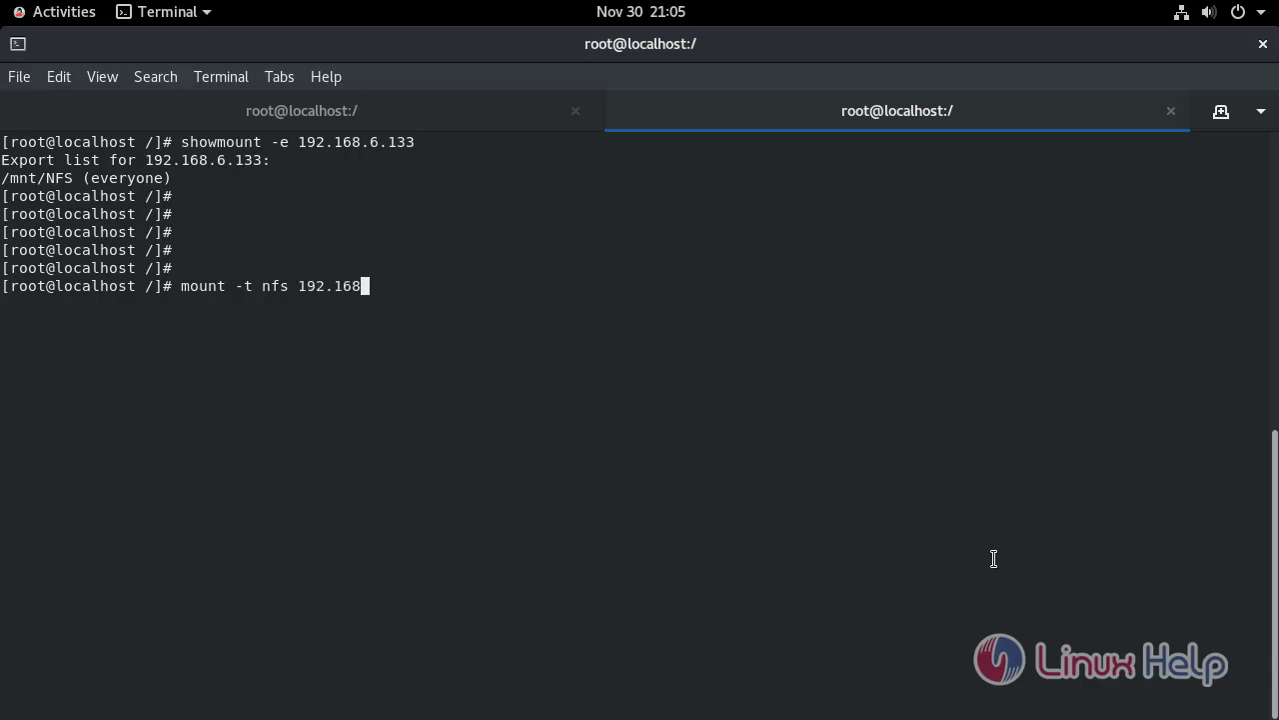
{"action": "type", "text": ".6.133:/n"}
{"action": "key", "text": "BackSpace"}
{"action": "type", "text": "mnt/NFS "}
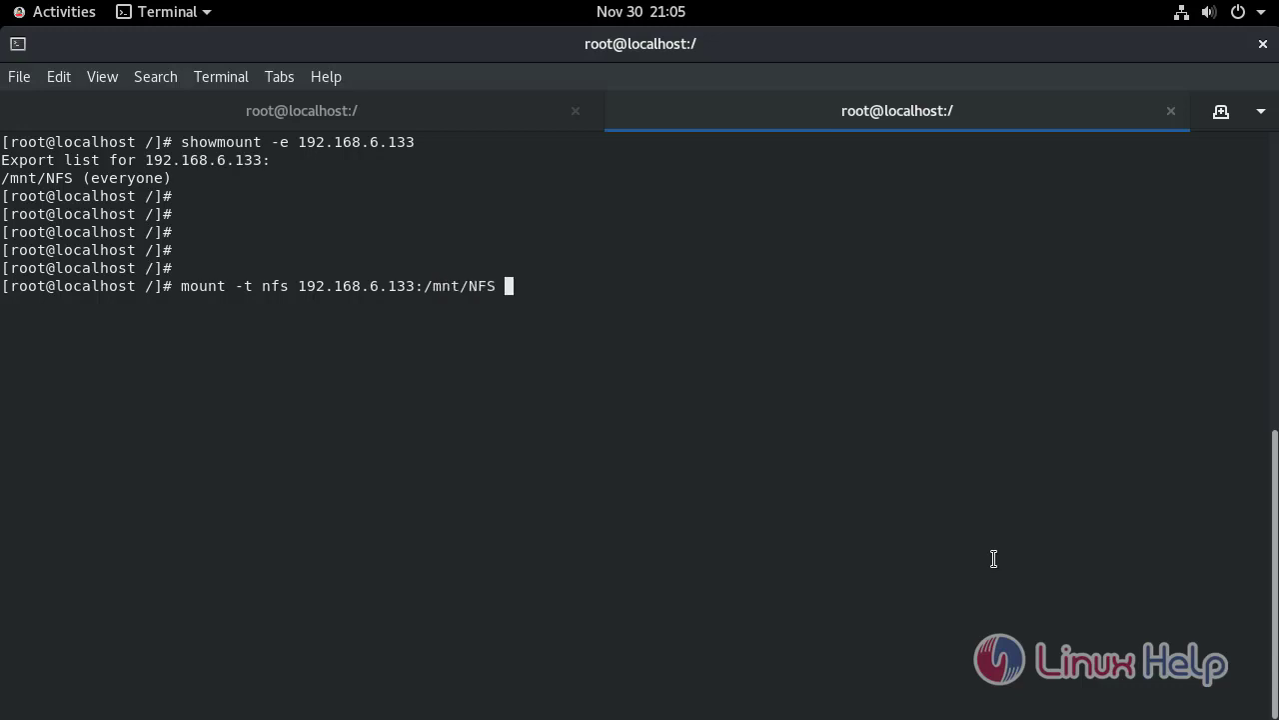
{"action": "type", "text": "/client_access/"}
{"action": "key", "text": "Return"}
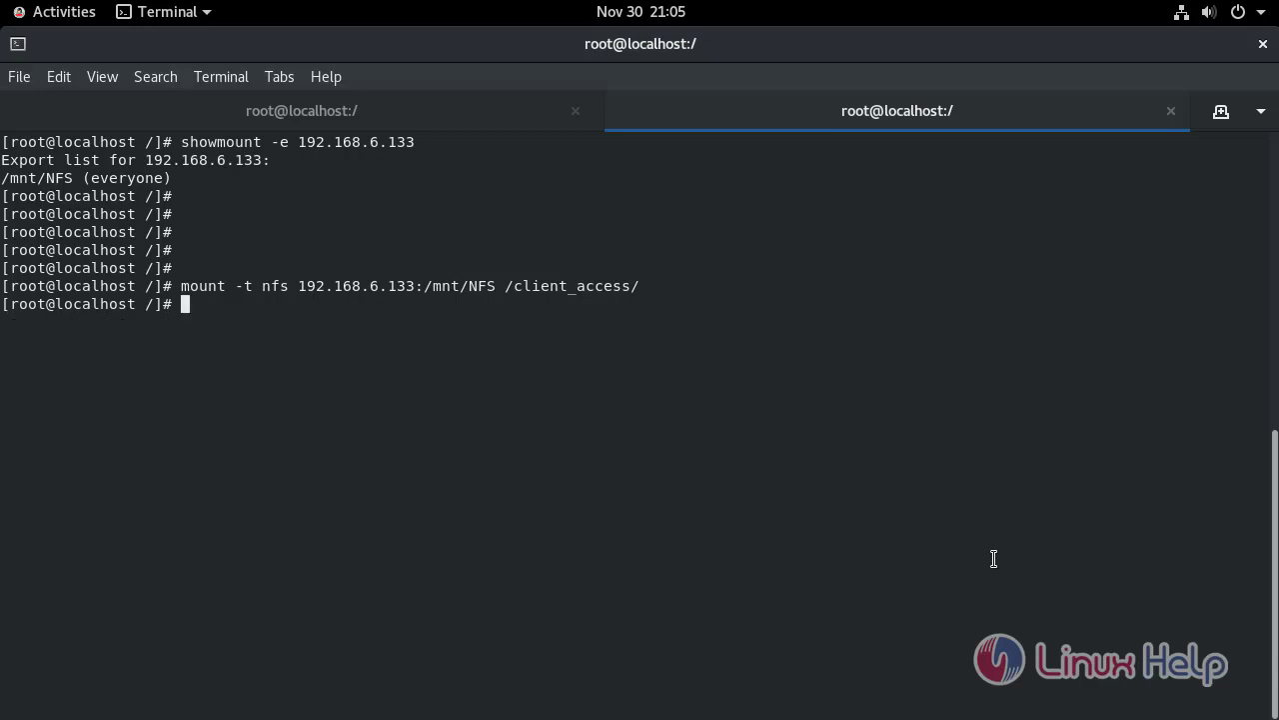
{"action": "key", "text": "Return"}
{"action": "key", "text": "Return"}
{"action": "key", "text": "Return"}
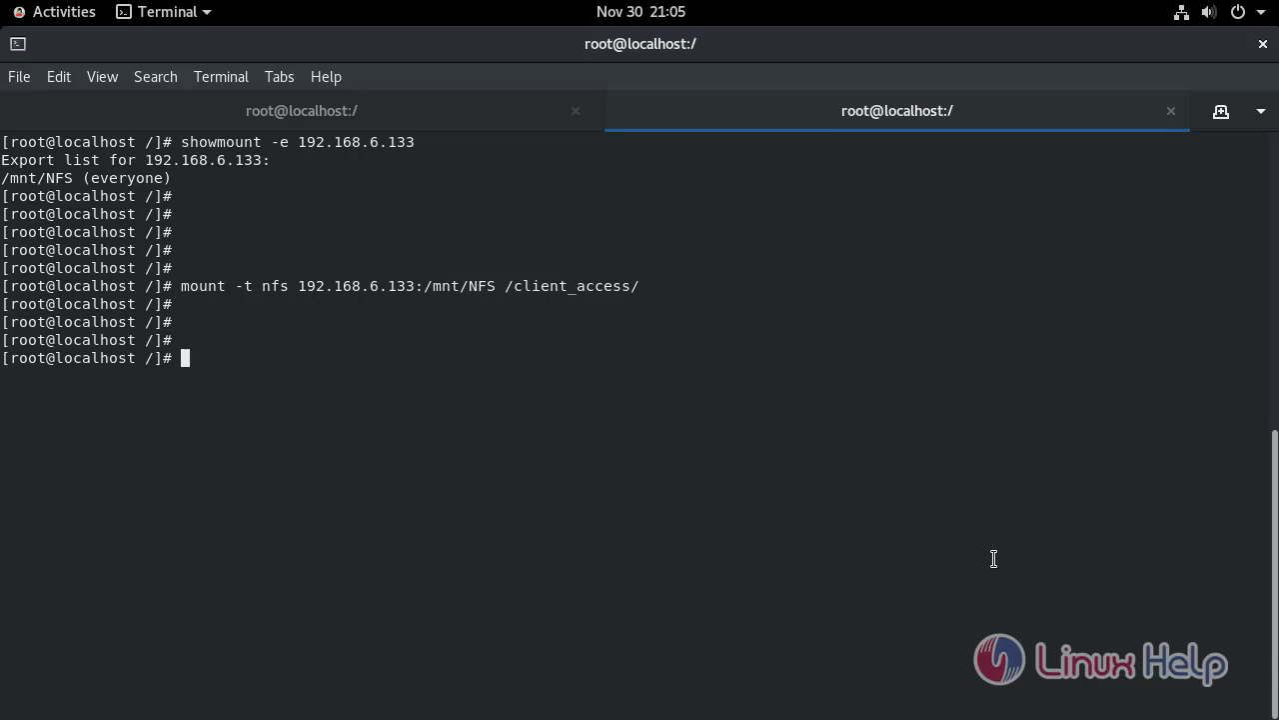
{"action": "key", "text": "Return"}
{"action": "key", "text": "Return"}
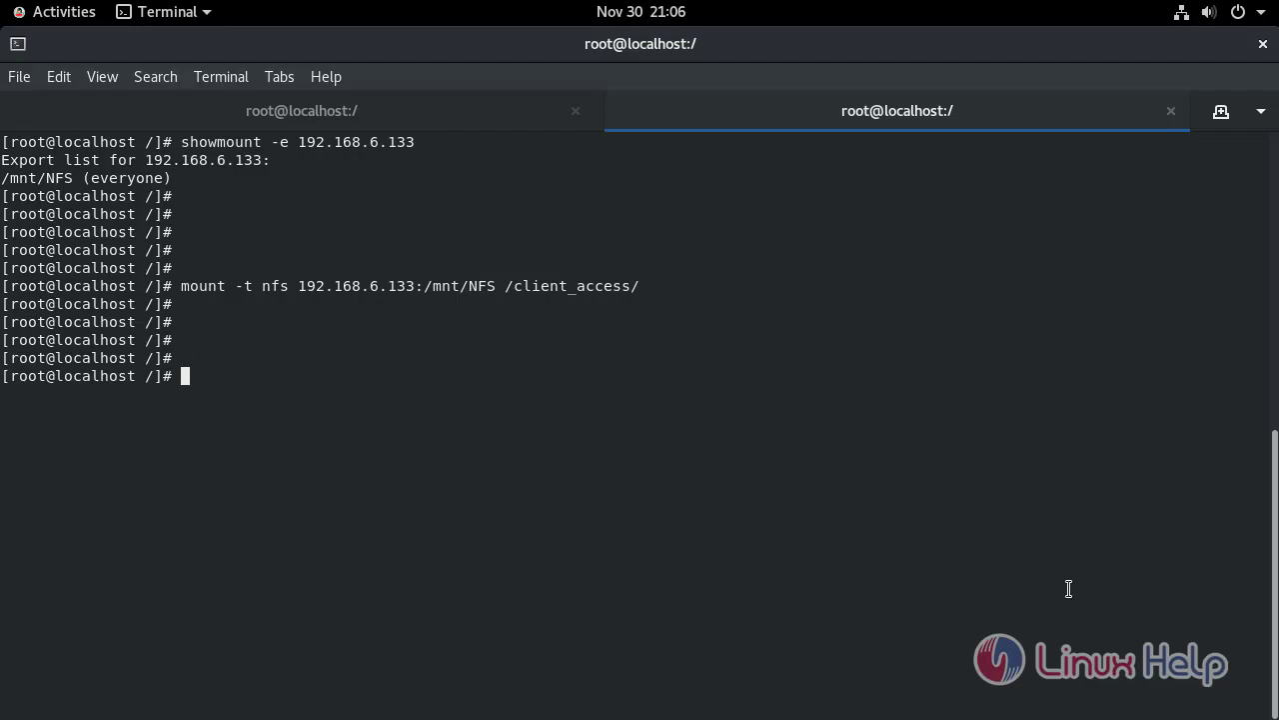
Run mount and check the nfs entry for 192.168.6.133:/mnt/NFS on /client_access
{"action": "type", "text": "mountr"}
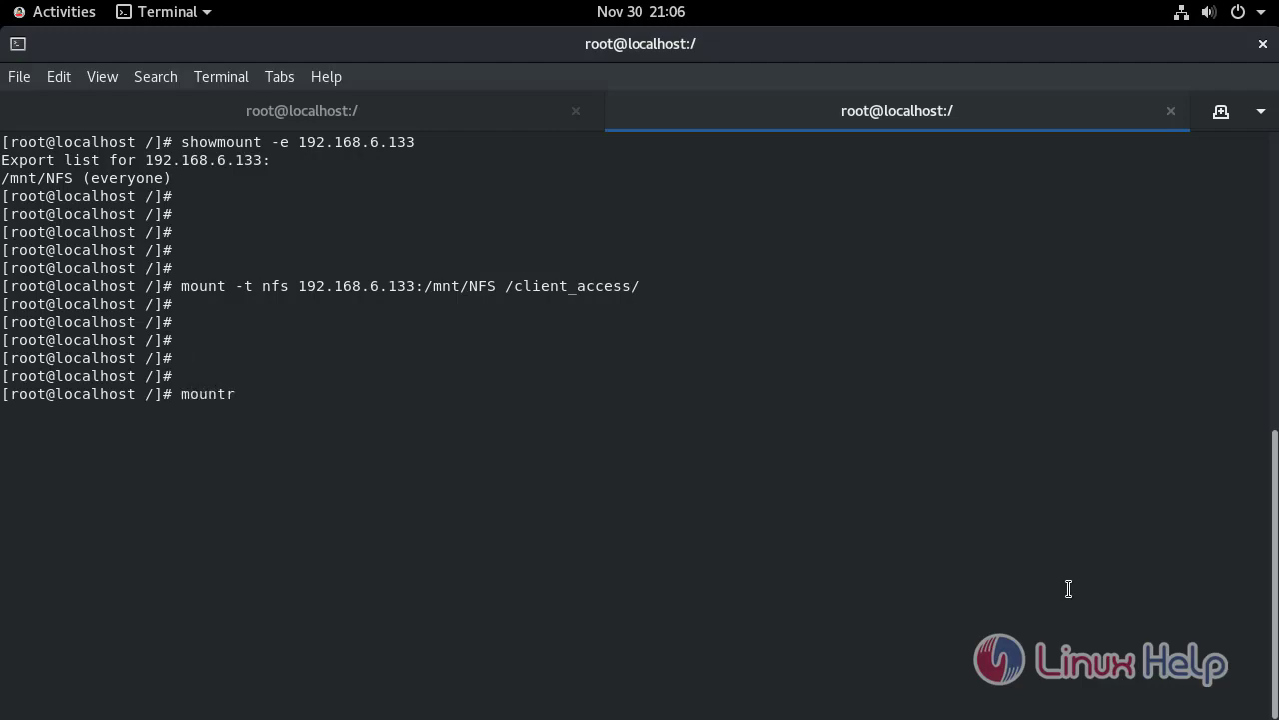
{"action": "key", "text": "BackSpace"}
{"action": "key", "text": "Return"}
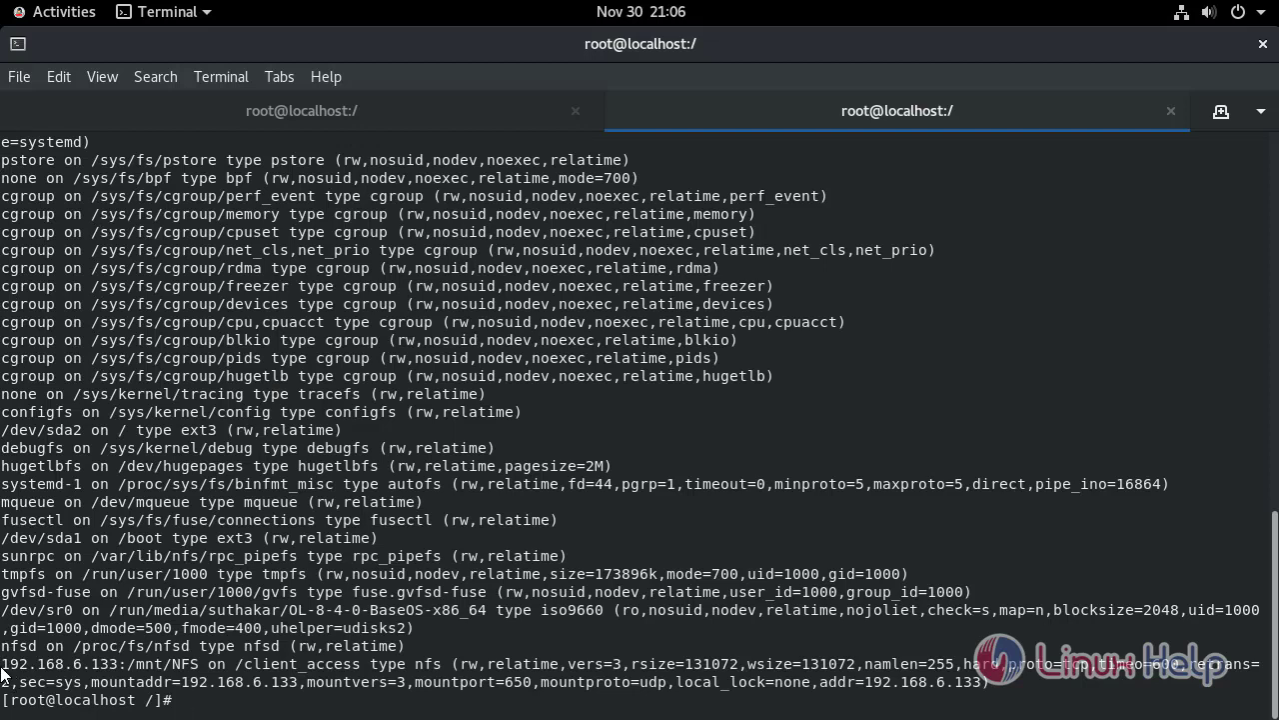
{"action": "left_click_drag", "start_coordinate": [2, 666], "coordinate": [173, 664]}
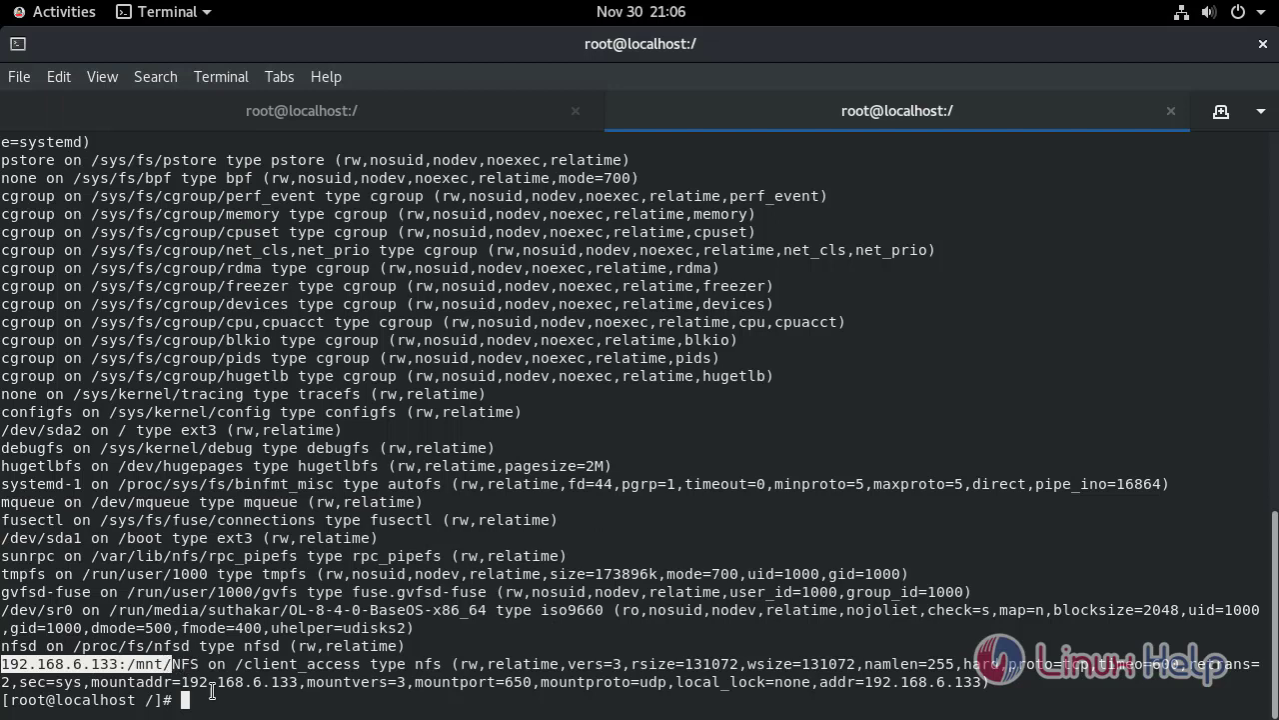
{"action": "left_click", "coordinate": [630, 668]}
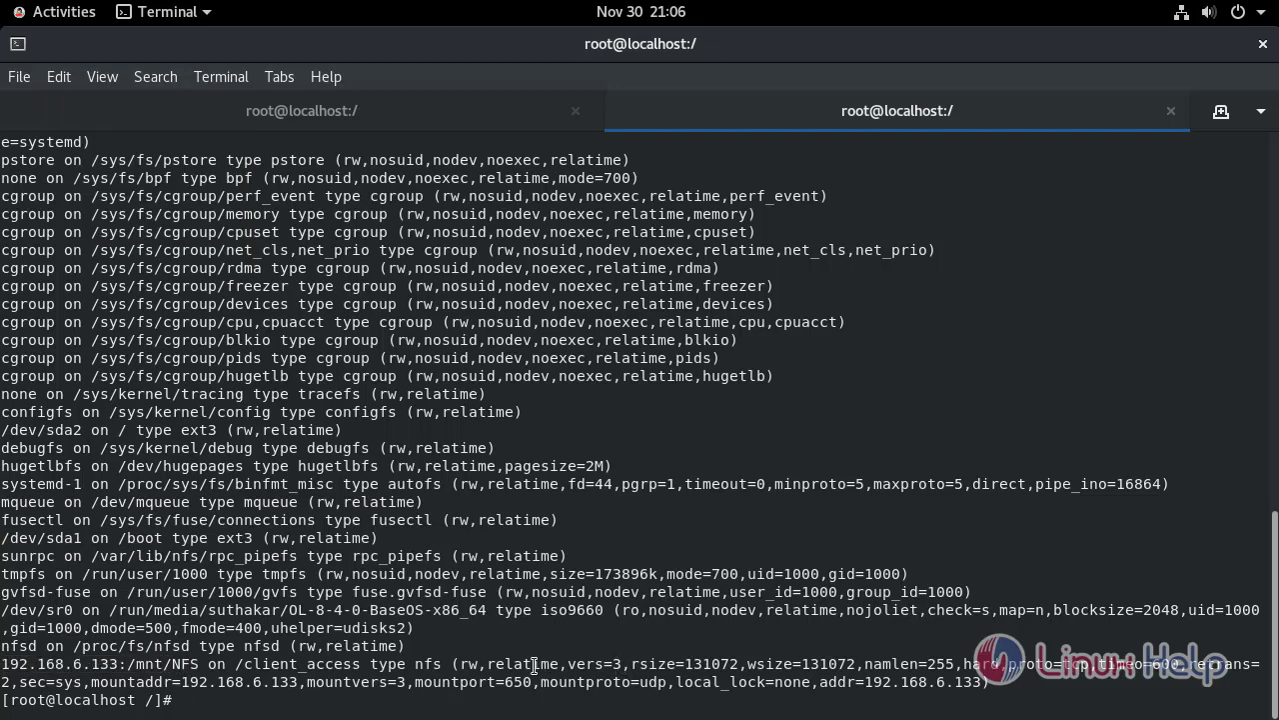
{"action": "key", "text": "Return"}
{"action": "key", "text": "Return"}
{"action": "key", "text": "Return"}
{"action": "key", "text": "Return"}
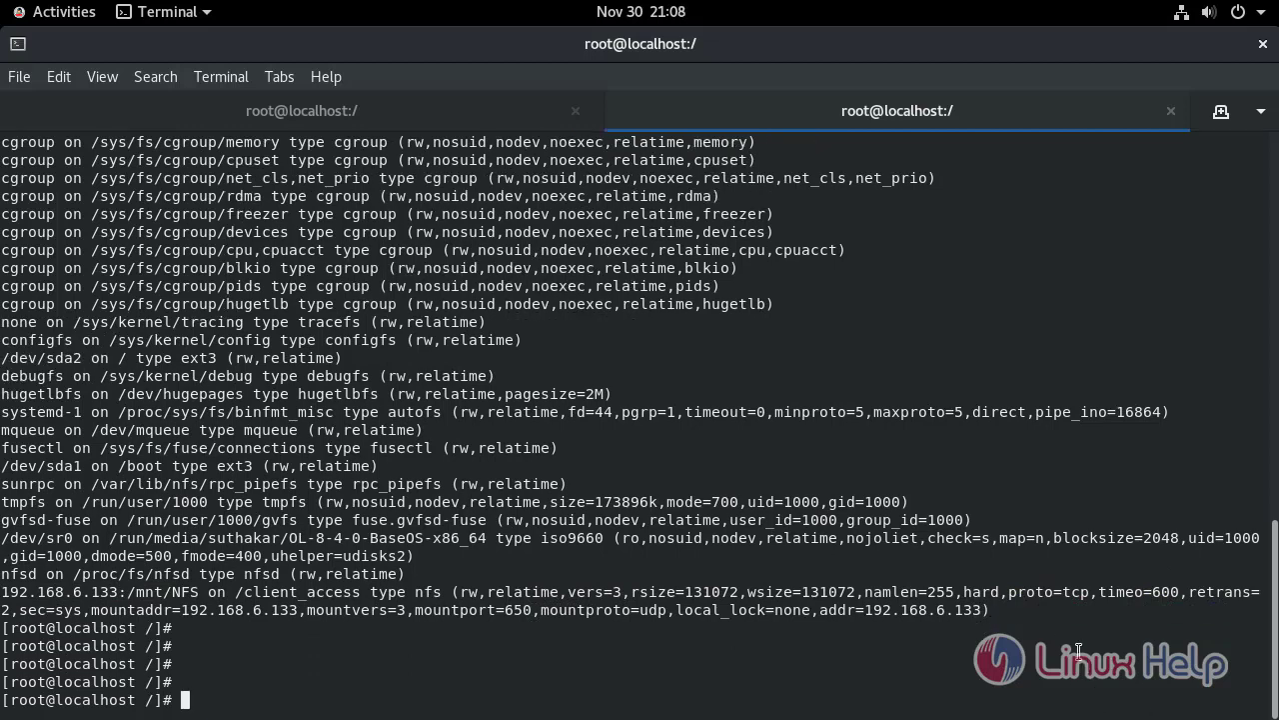
Change into /client_access and list it, showing the Developers folder
{"action": "type", "text": "cd /c"}
{"action": "key", "text": "Tab"}
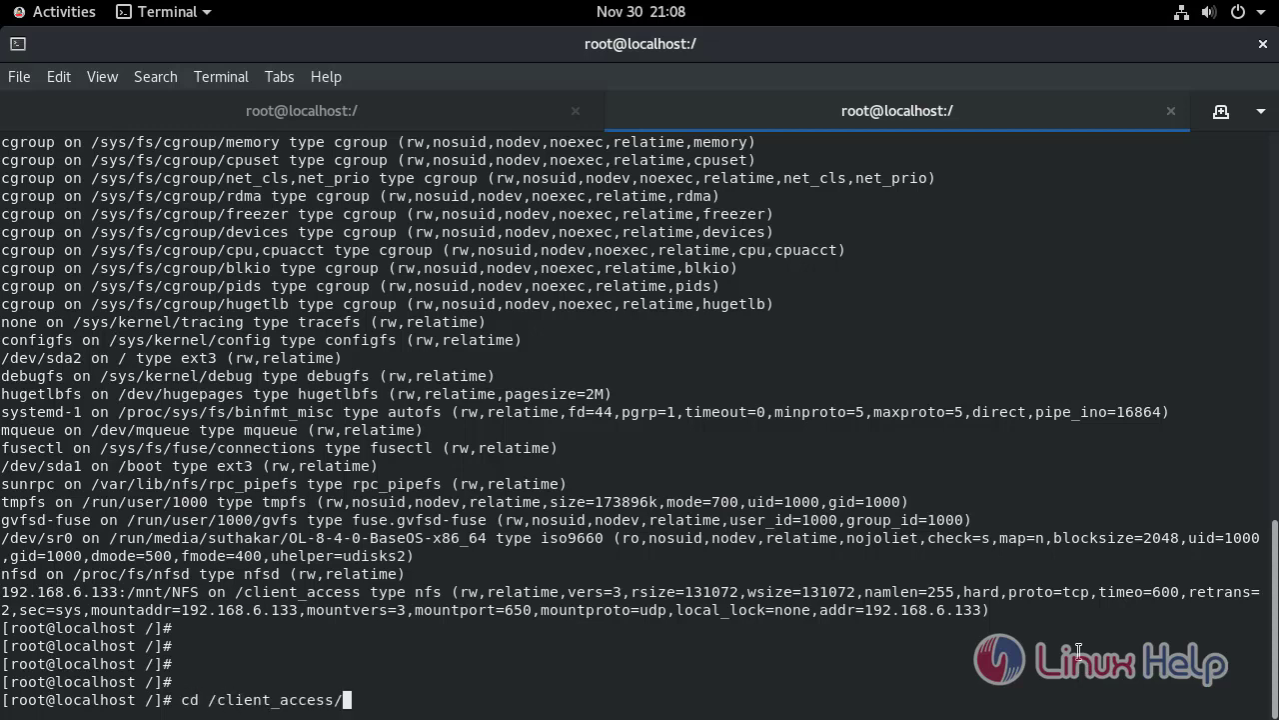
{"action": "key", "text": "Return"}
{"action": "type", "text": "ls"}
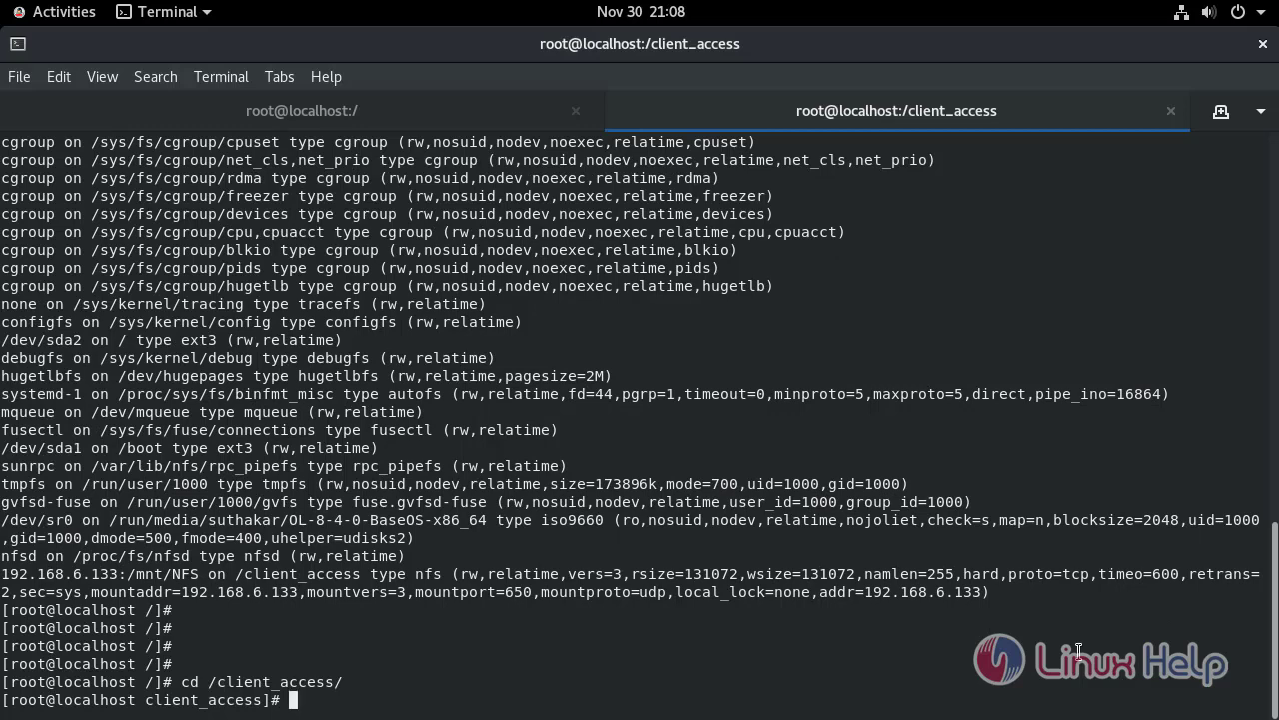
{"action": "key", "text": "Return"}
{"action": "key", "text": "Return"}
{"action": "key", "text": "Return"}
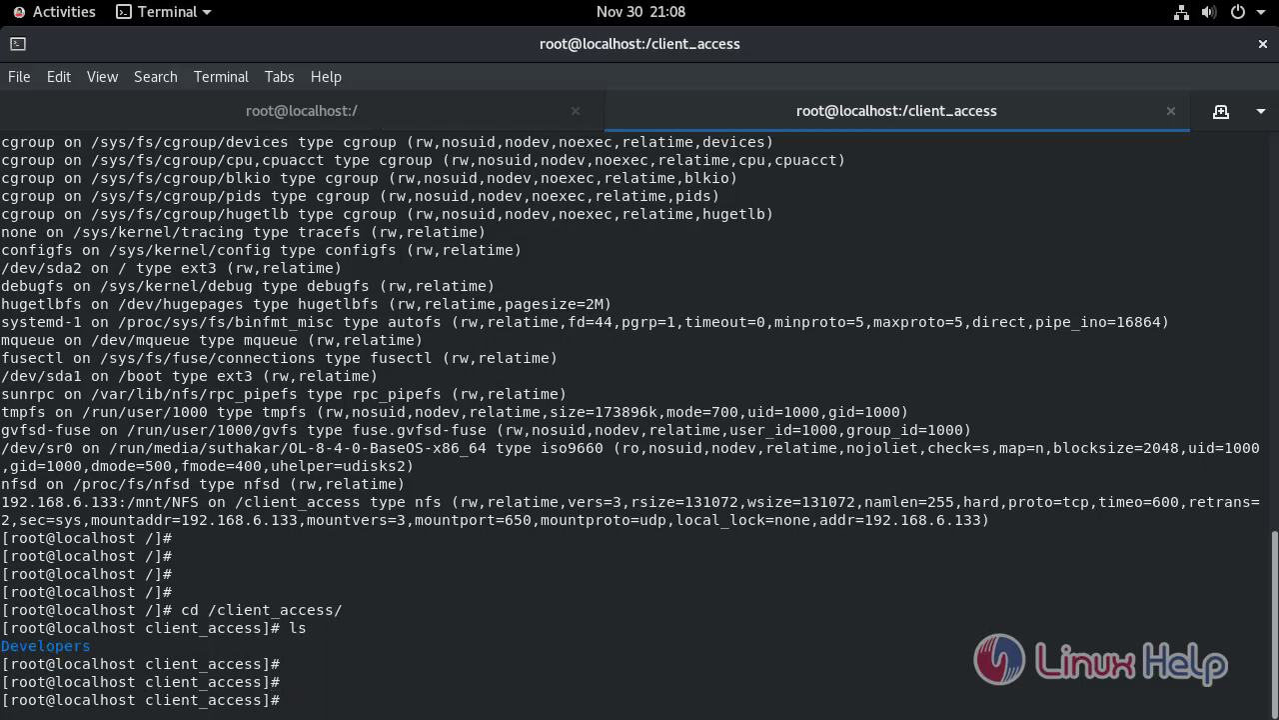
{"action": "left_click_drag", "start_coordinate": [2, 645], "coordinate": [120, 663]}
{"action": "left_click", "coordinate": [200, 658]}
Create files abc1 through abc10 with touch abc{1..10} and list them
{"action": "type", "text": "touch abc{}"}
{"action": "key", "text": "Left"}
{"action": "type", "text": "1..10"}
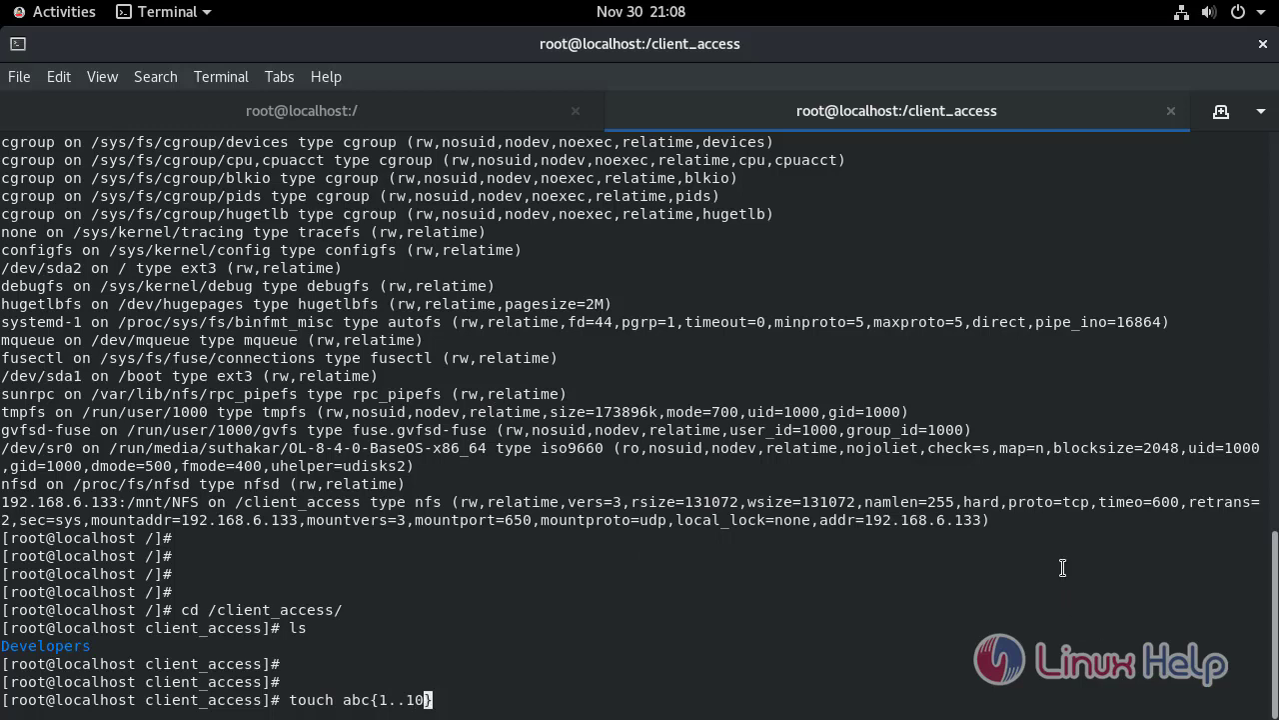
{"action": "key", "text": "Right"}
{"action": "key", "text": "Return"}
{"action": "key", "text": "Return"}
{"action": "key", "text": "Return"}
{"action": "key", "text": "Return"}
{"action": "key", "text": "Return"}
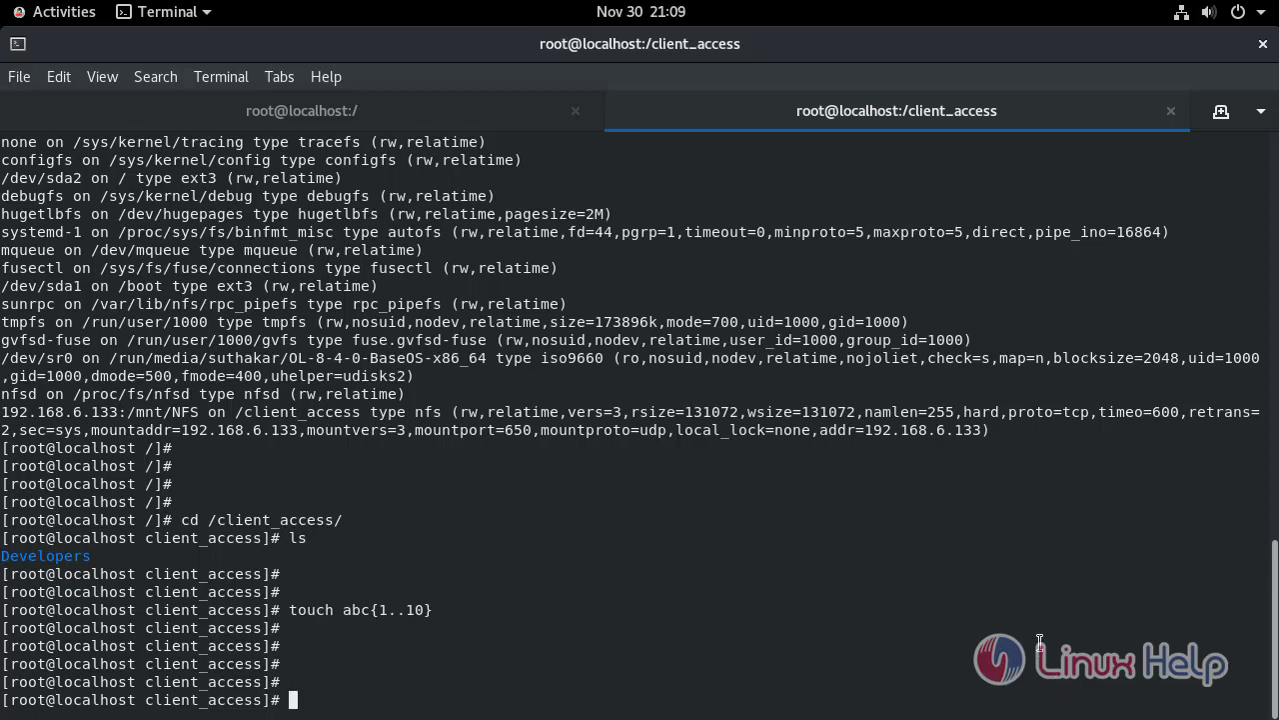
{"action": "type", "text": "ls"}
{"action": "key", "text": "Return"}
{"action": "key", "text": "Return"}
{"action": "key", "text": "Return"}
{"action": "key", "text": "Return"}
{"action": "key", "text": "Return"}
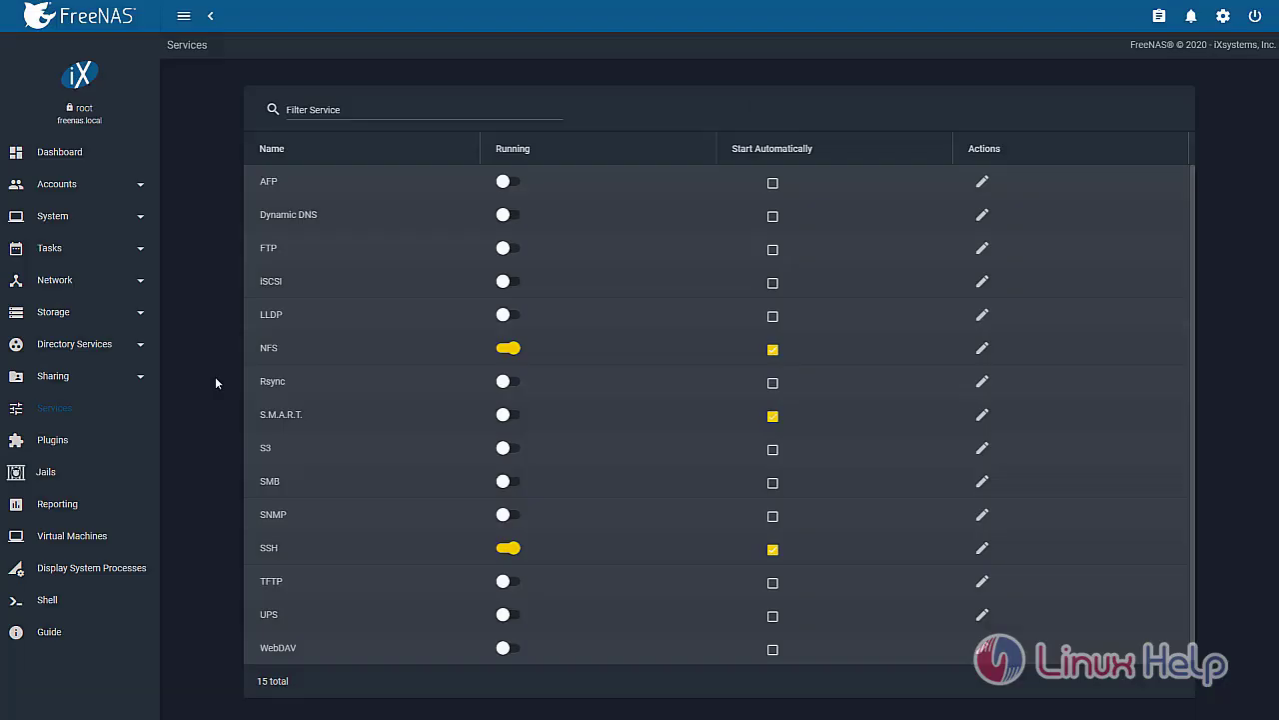
Open the FreeNAS Shell and print the current directory with pwd
{"action": "left_click", "coordinate": [68, 602]}
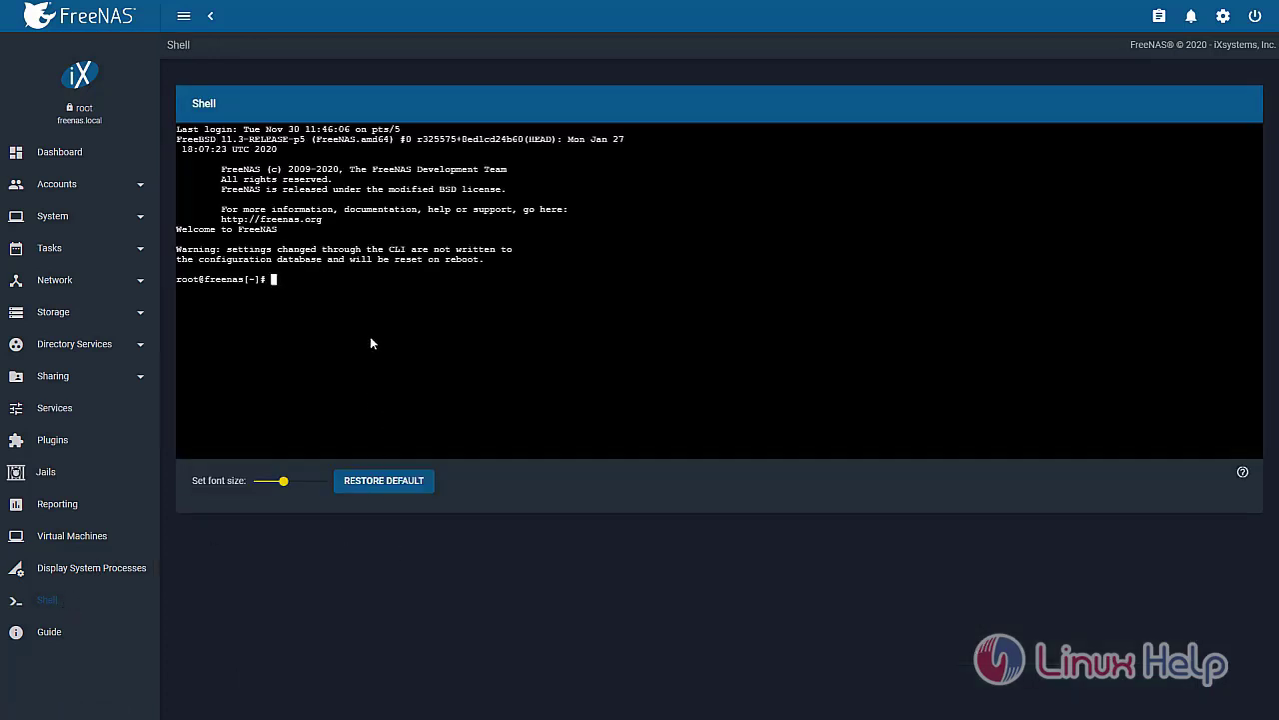
{"action": "type", "text": "pwd"}
{"action": "key", "text": "Return"}
Change into /mnt/NFS and list its contents: abc1–abc10 and Developers
{"action": "type", "text": "cd /m"}
{"action": "key", "text": "Tab"}
{"action": "type", "text": "n"}
{"action": "key", "text": "Tab"}
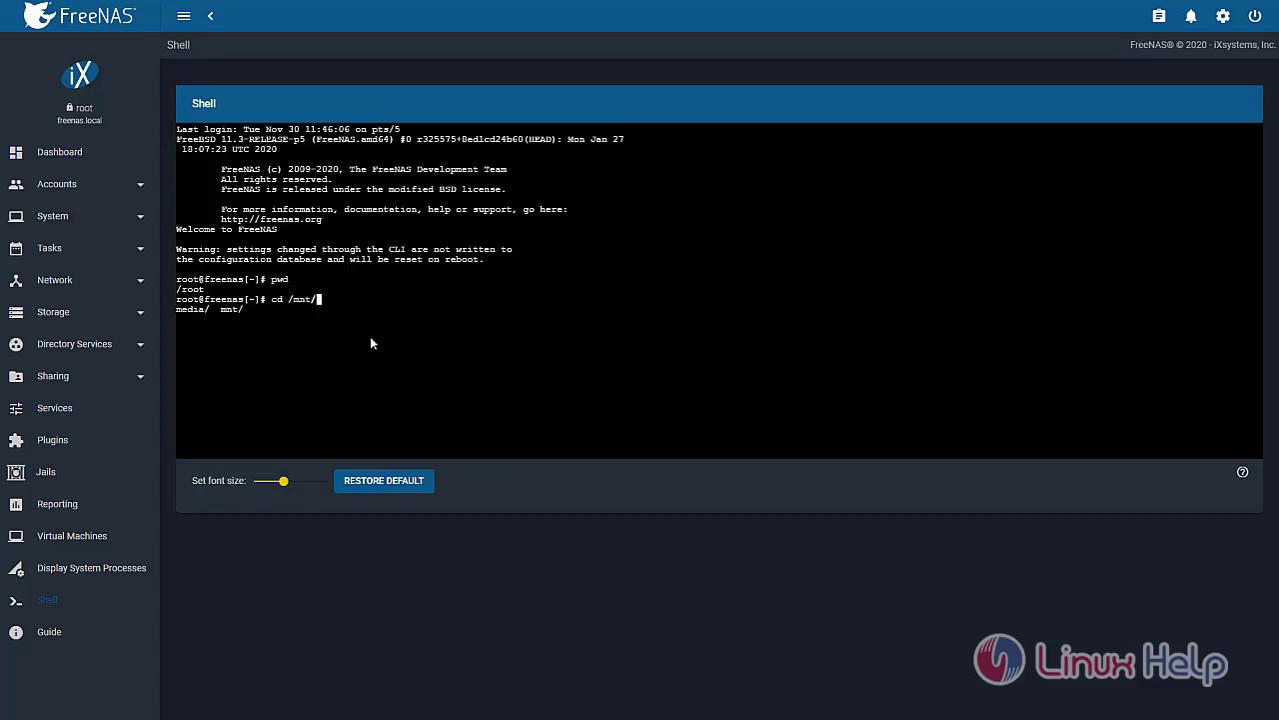
{"action": "type", "text": "n"}
{"action": "key", "text": "Tab"}
{"action": "key", "text": "BackSpace"}
{"action": "key", "text": "Return"}
{"action": "type", "text": "ls"}
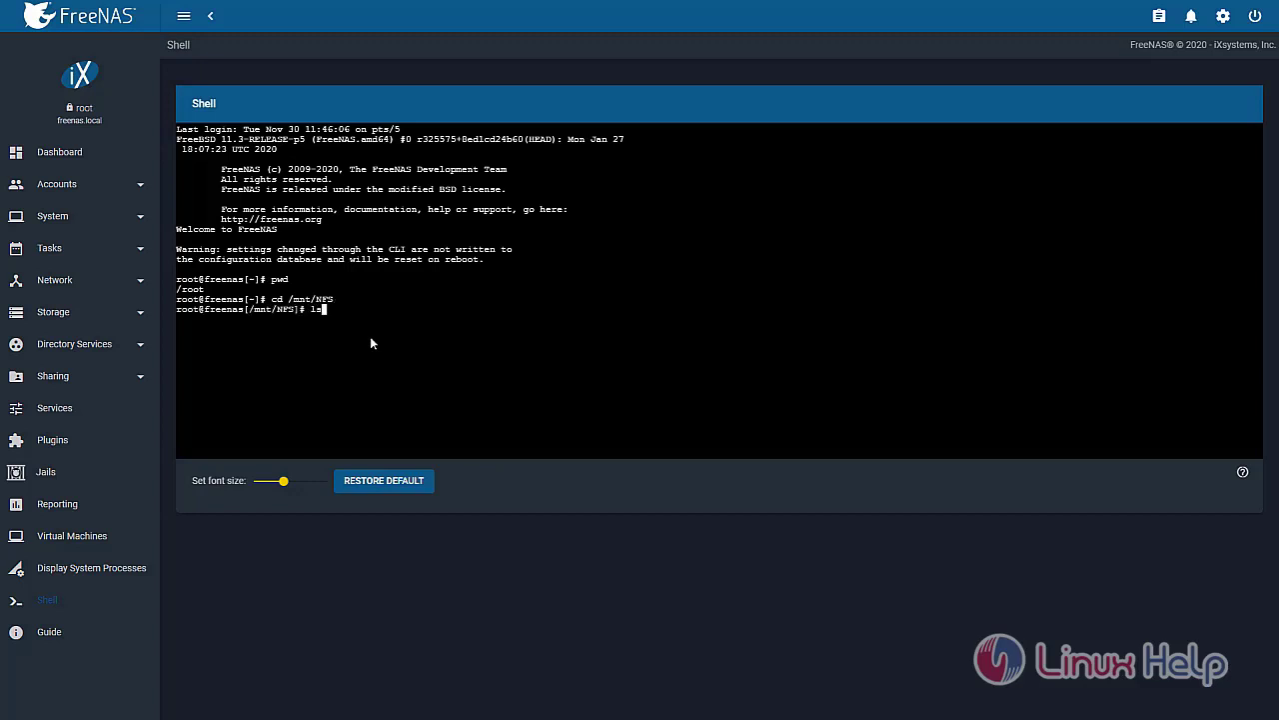
{"action": "key", "text": "Return"}
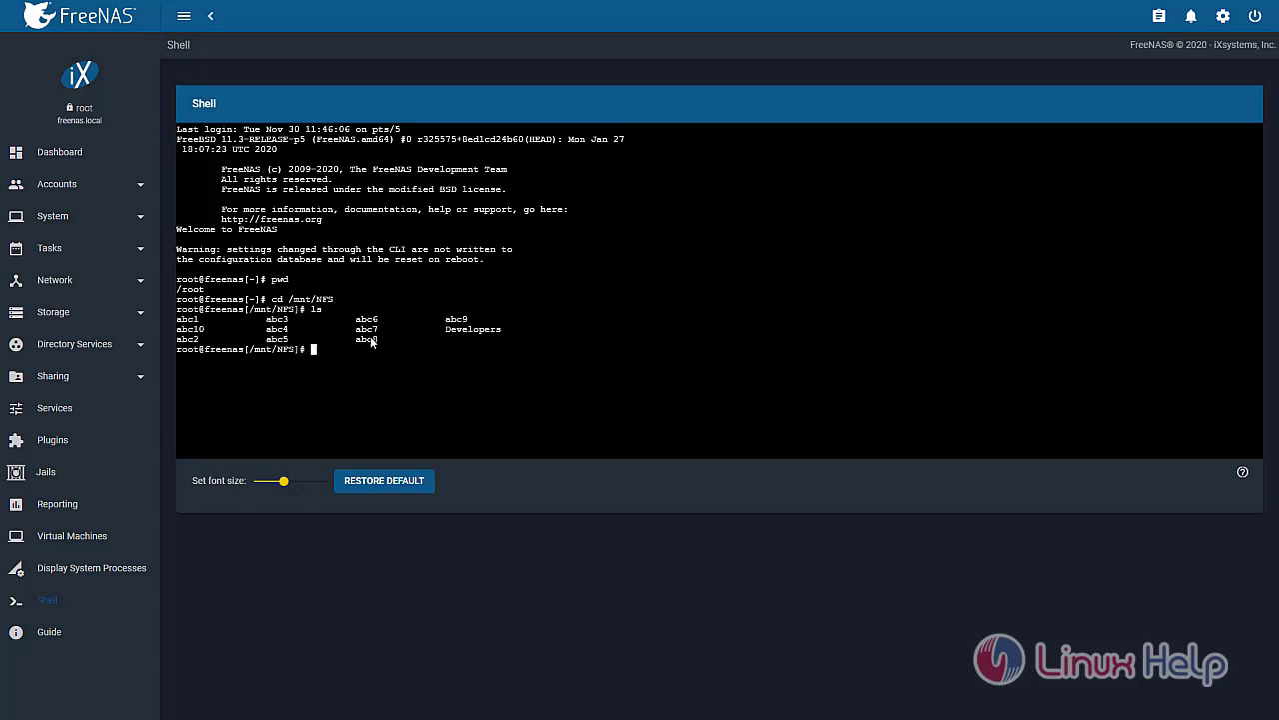